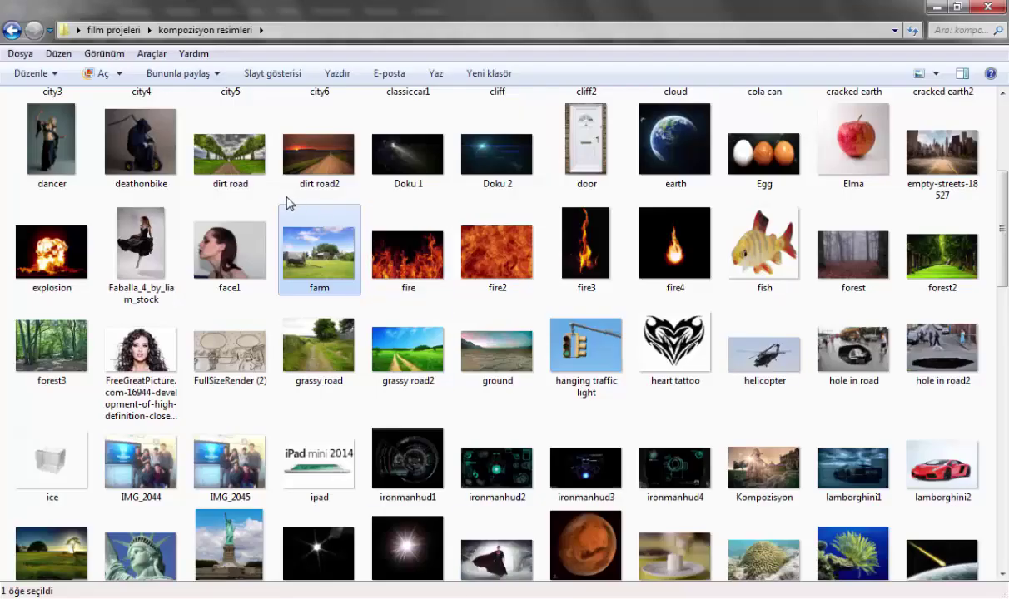
Step: Open the farm photo with the covered wagon by dragging it into Photoshop
{"action": "mouse_move", "coordinate": [321, 240]}
{"action": "left_mouse_down"}
{"action": "mouse_move", "coordinate": [229, 592]}
{"action": "mouse_move", "coordinate": [369, 302]}
{"action": "left_mouse_up"}
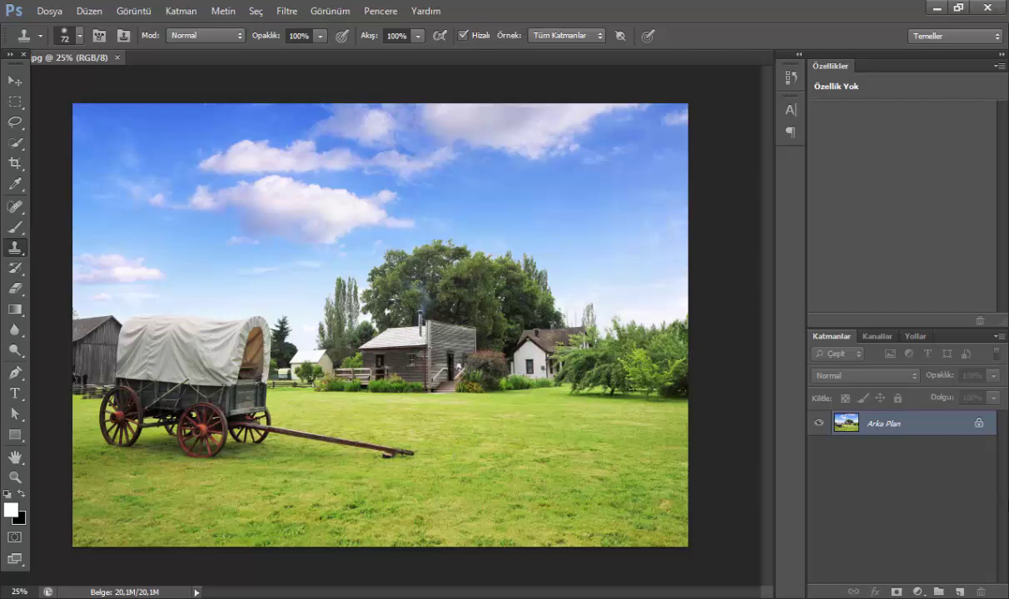
Step: Duplicate the Arka Plan layer, hide the original, and select the Arka Plan kopya copy
{"action": "left_click_drag", "start_coordinate": [929, 432], "coordinate": [960, 592]}
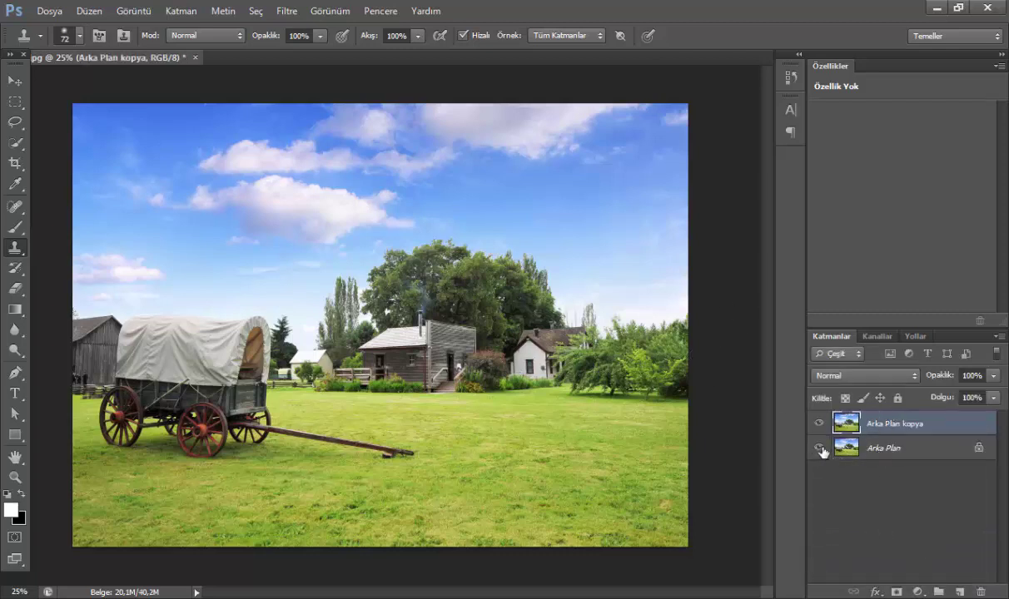
{"action": "left_click", "coordinate": [830, 472]}
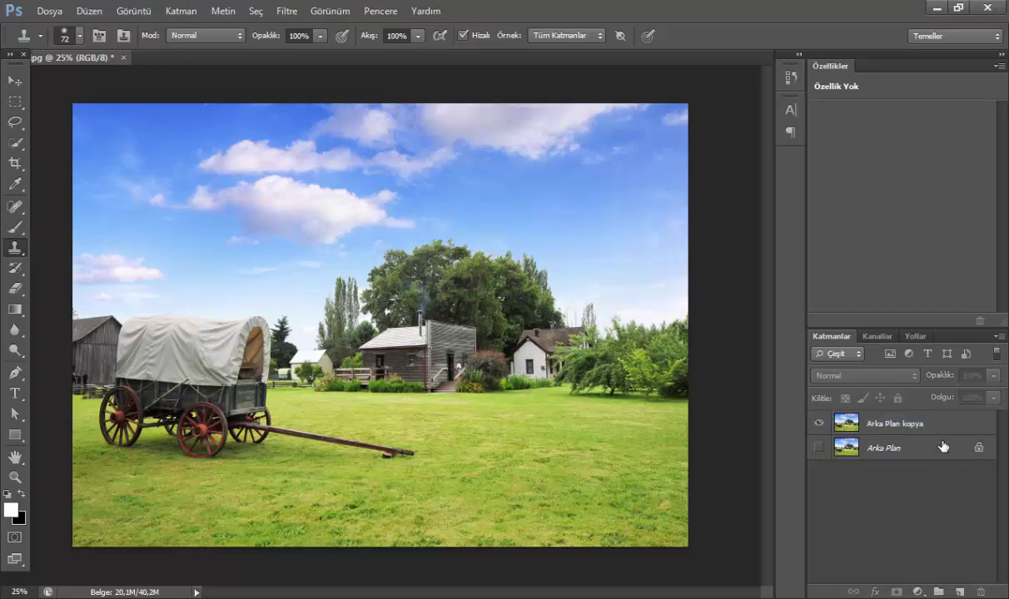
{"action": "left_click", "coordinate": [895, 424]}
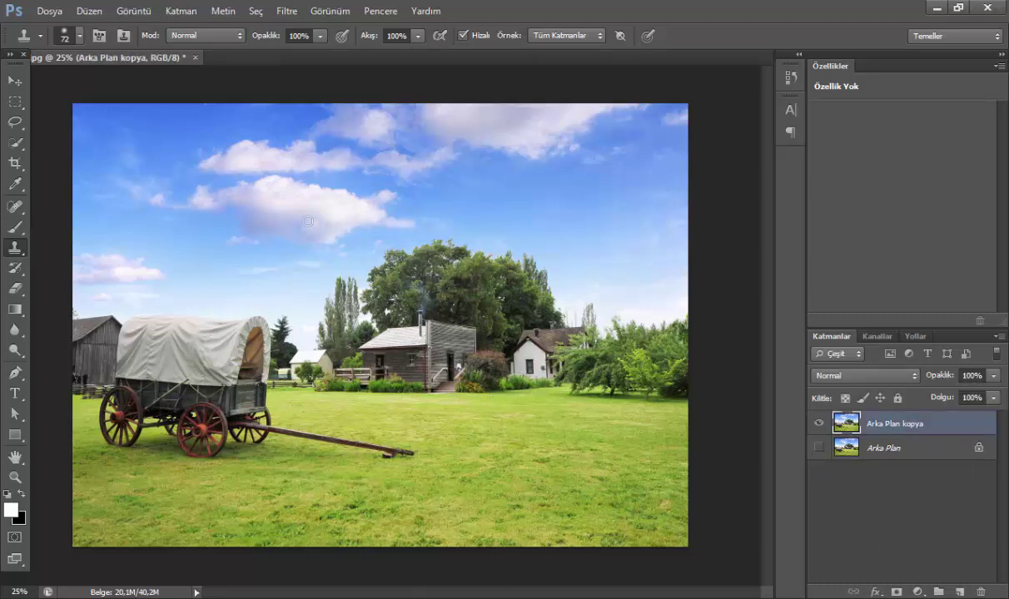
{"action": "left_click", "coordinate": [254, 10]}
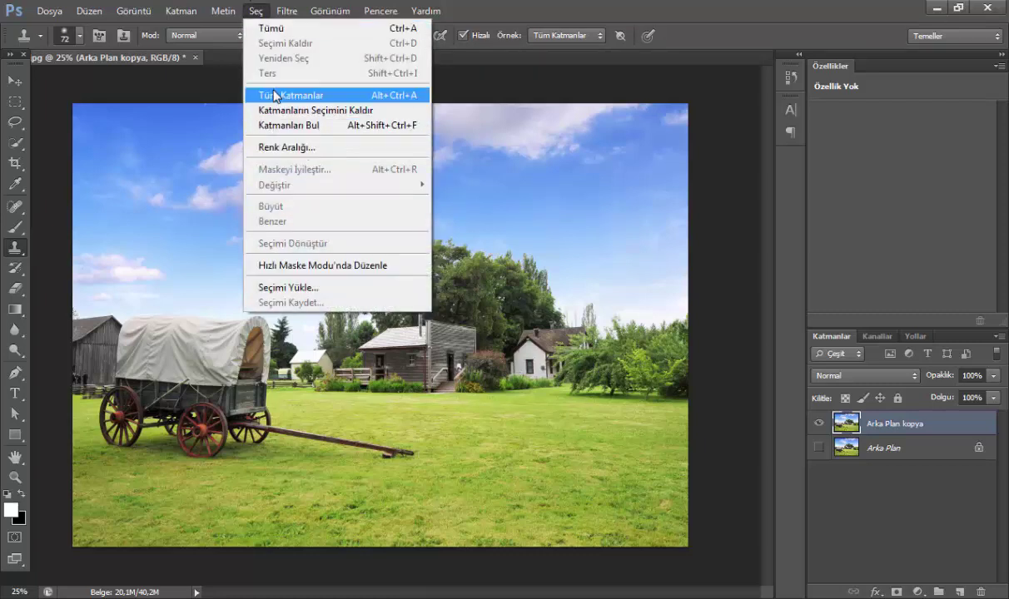
Step: Select the green grass and foliage with Renk Aralığı, sampling the grass at fuzziness 153
{"action": "left_click", "coordinate": [300, 149]}
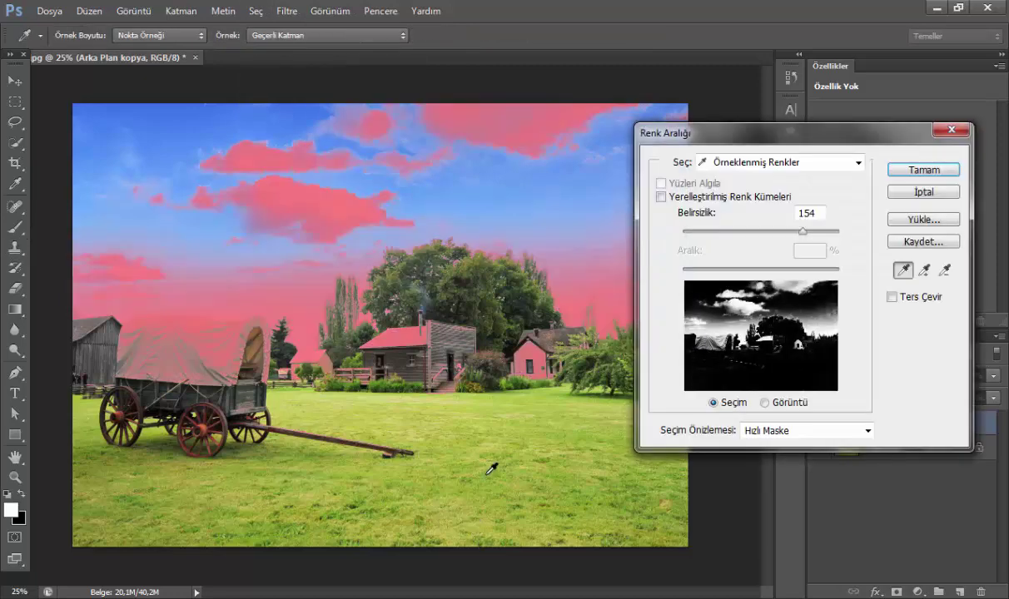
{"action": "left_click", "coordinate": [485, 447]}
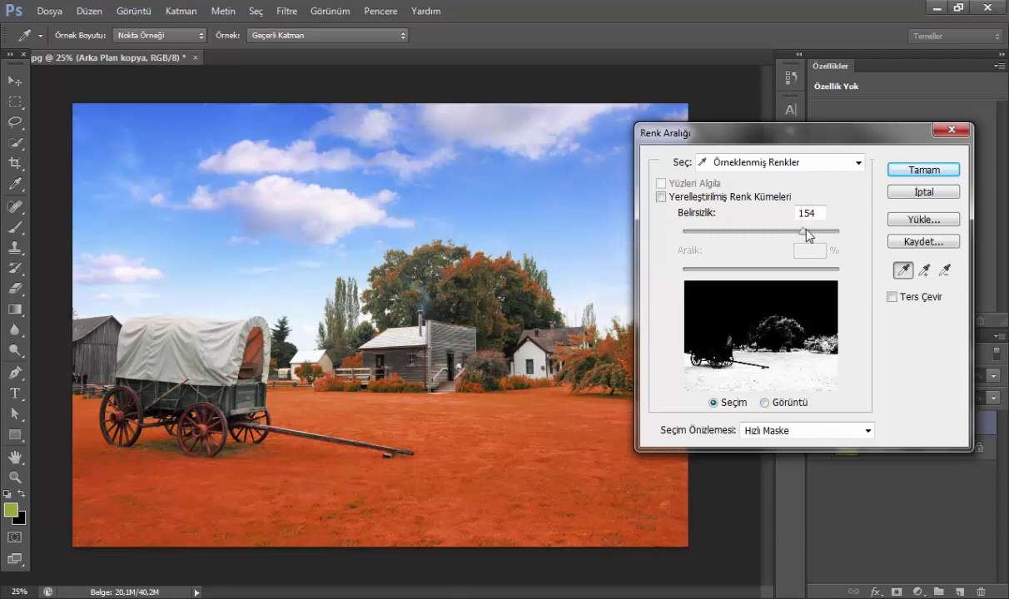
{"action": "left_click", "coordinate": [785, 431]}
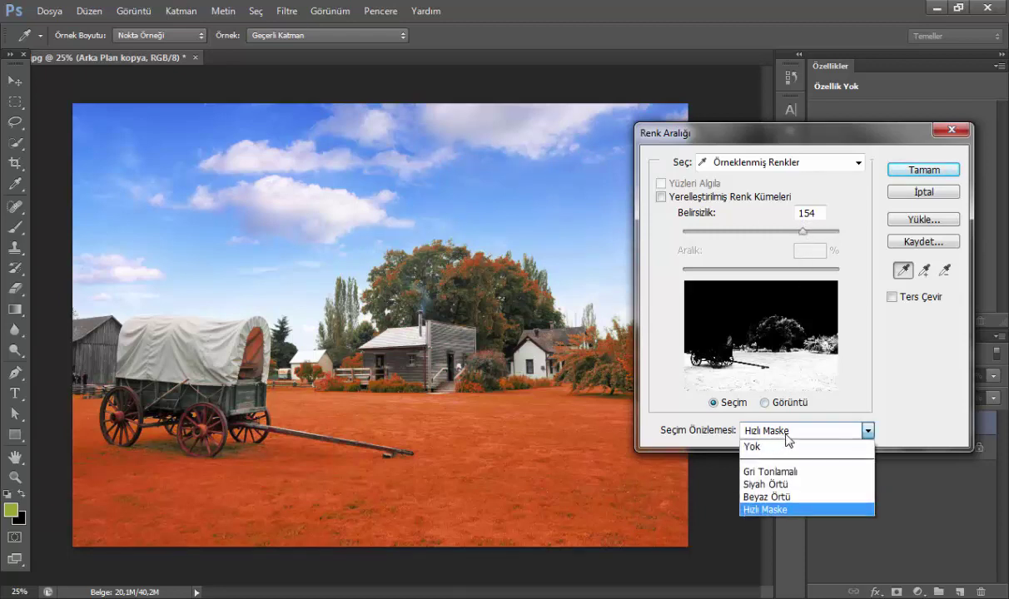
{"action": "left_click", "coordinate": [787, 437]}
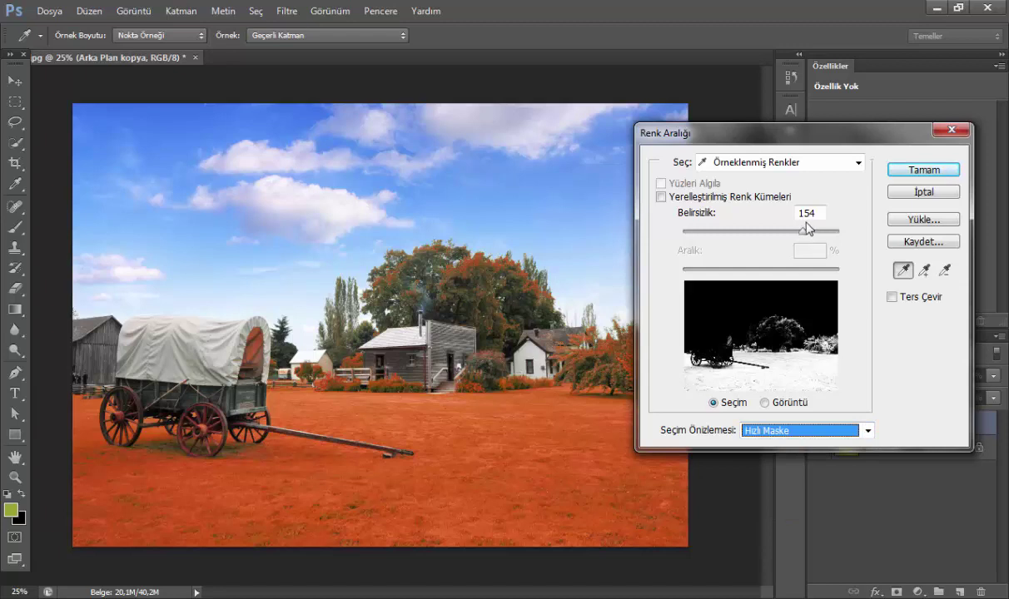
{"action": "left_click_drag", "start_coordinate": [806, 230], "coordinate": [806, 233]}
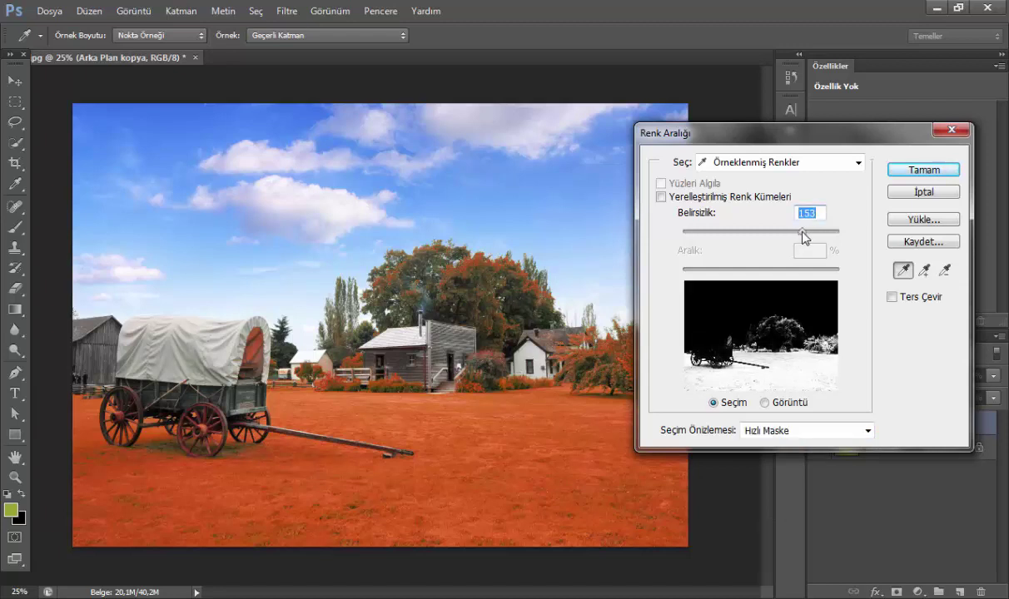
{"action": "left_click", "coordinate": [922, 171]}
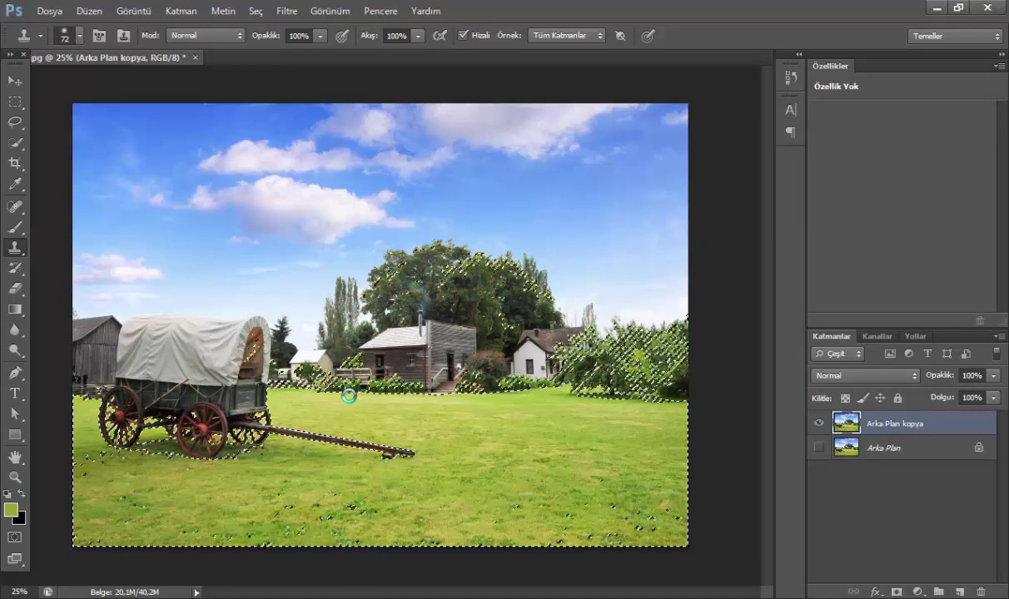
Step: Copy the selected greenery onto a new layer, Katman 1, and check it by toggling the copy's visibility
{"action": "key", "text": "ctrl+d"}
{"action": "key", "text": "ctrl+shift+alt+n"}
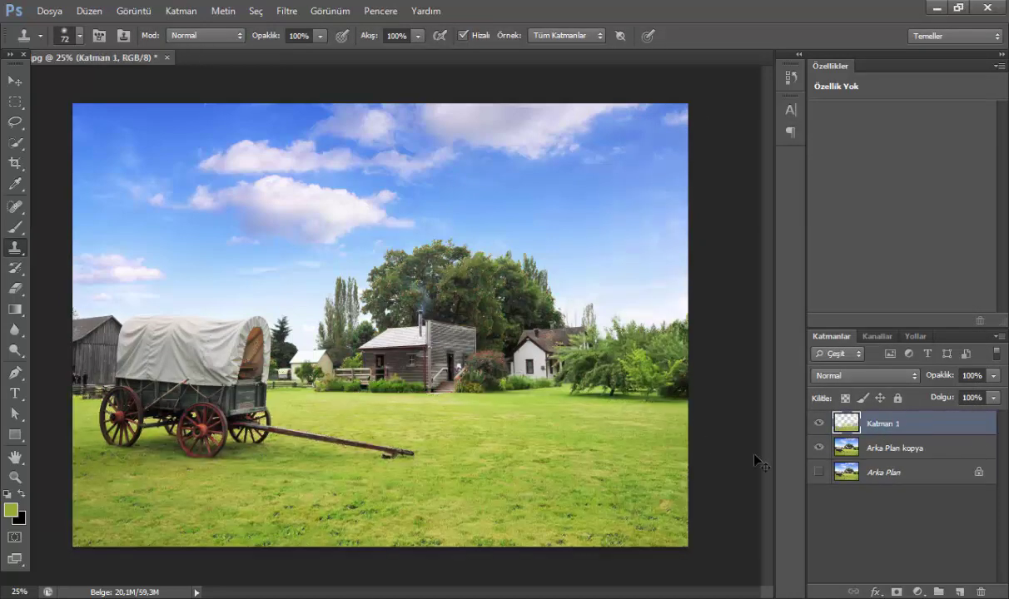
{"action": "left_click", "coordinate": [820, 448]}
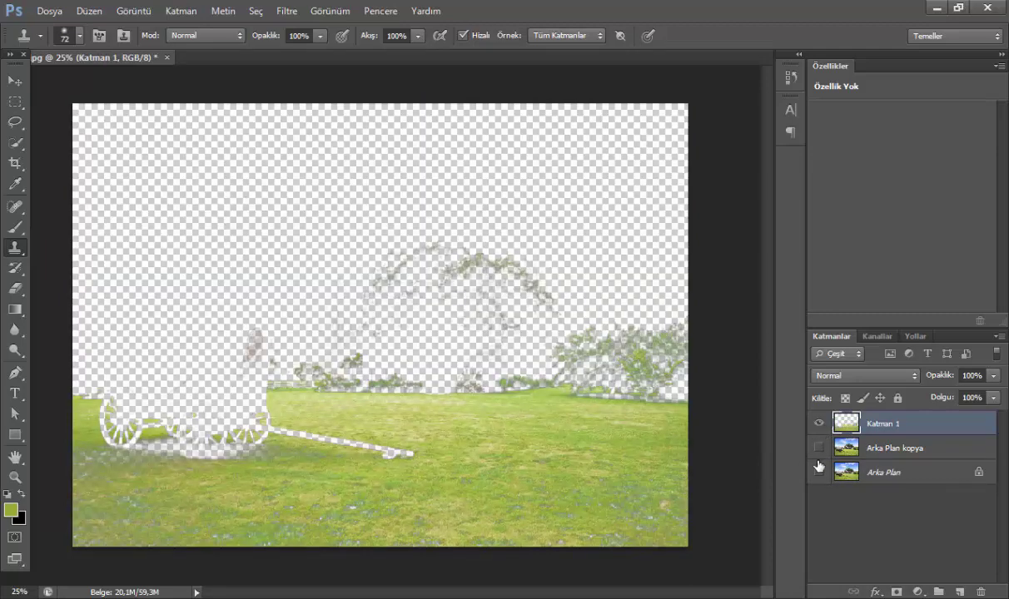
{"action": "left_click", "coordinate": [820, 449]}
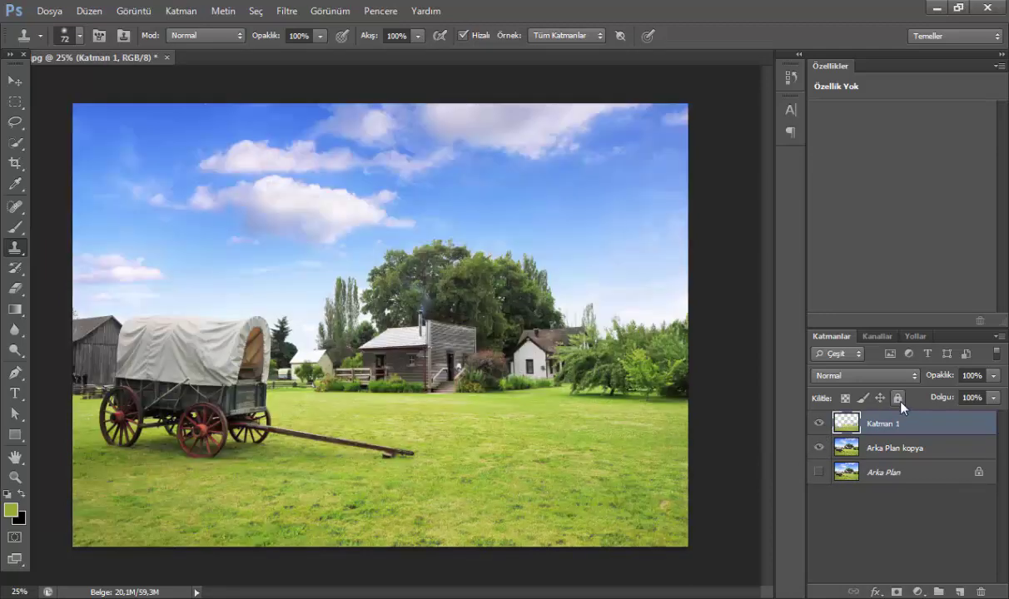
{"action": "left_click", "coordinate": [931, 550]}
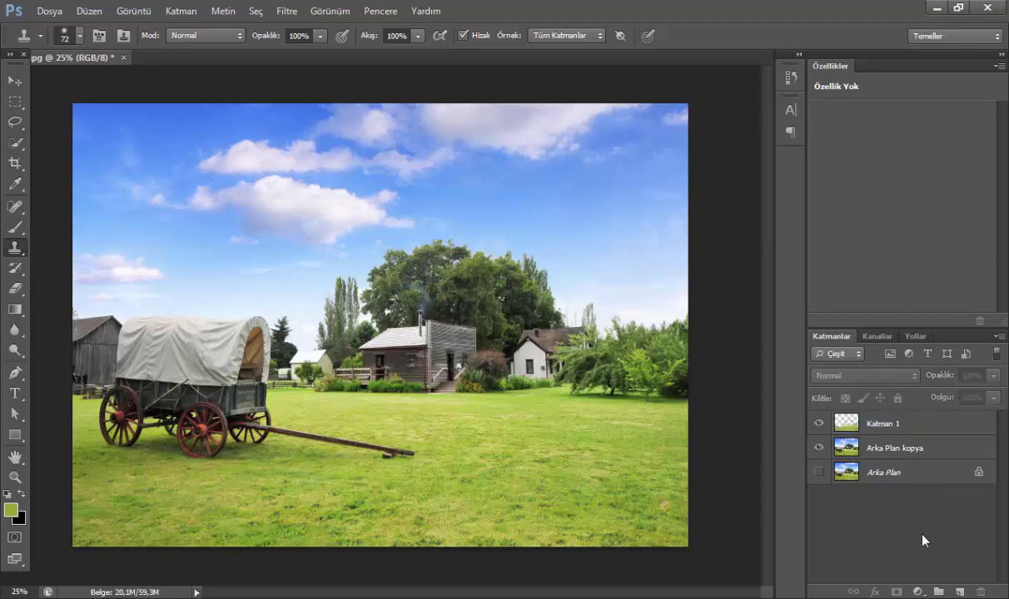
{"action": "left_click", "coordinate": [918, 592]}
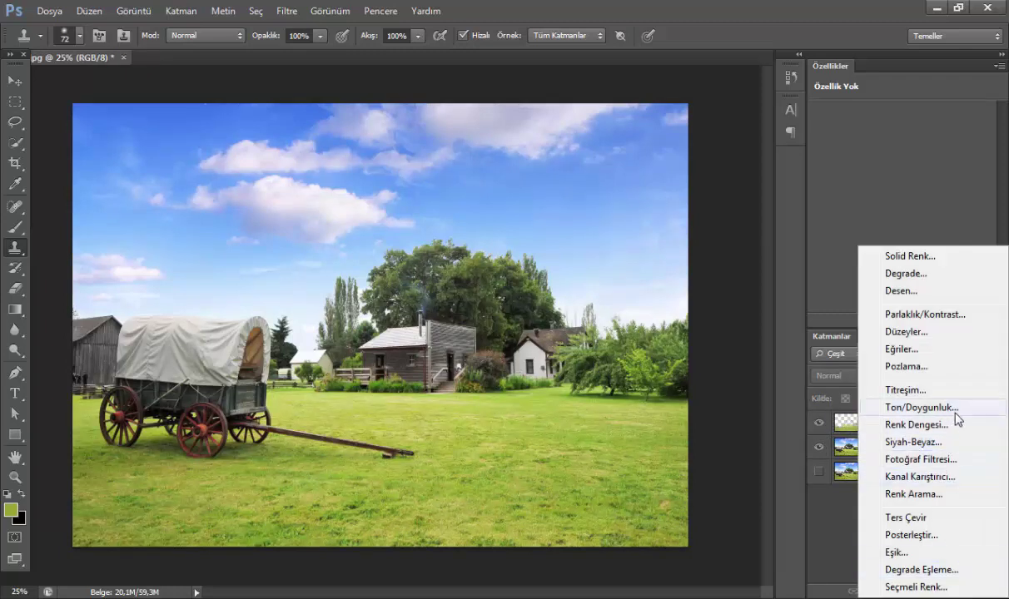
Step: Add a Ton/Doygunluk layer with Açıklık +100, clipped to Katman 1, to turn the grass white
{"action": "left_click", "coordinate": [952, 409]}
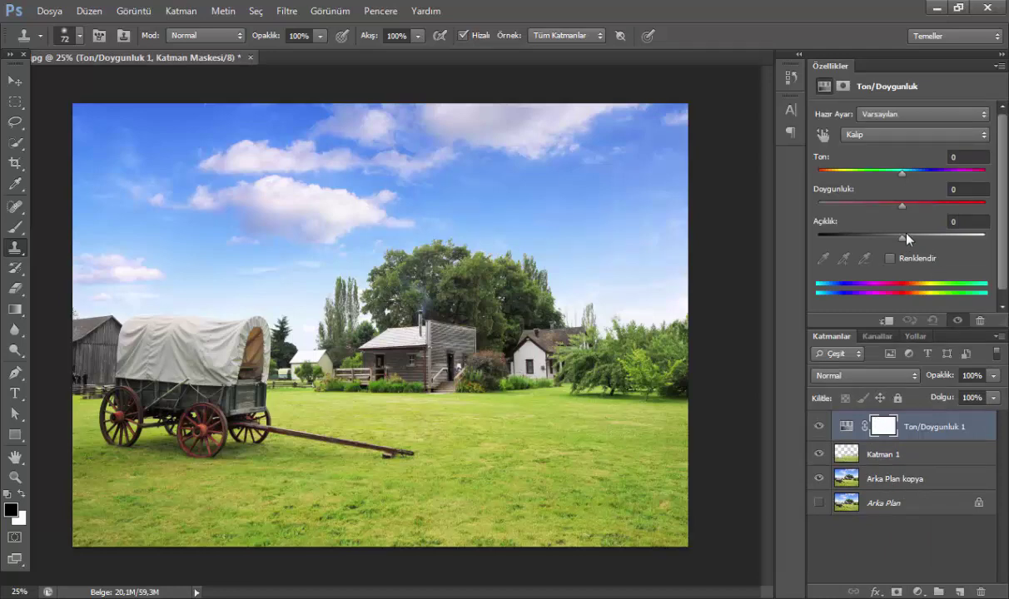
{"action": "left_click_drag", "start_coordinate": [904, 237], "coordinate": [985, 237]}
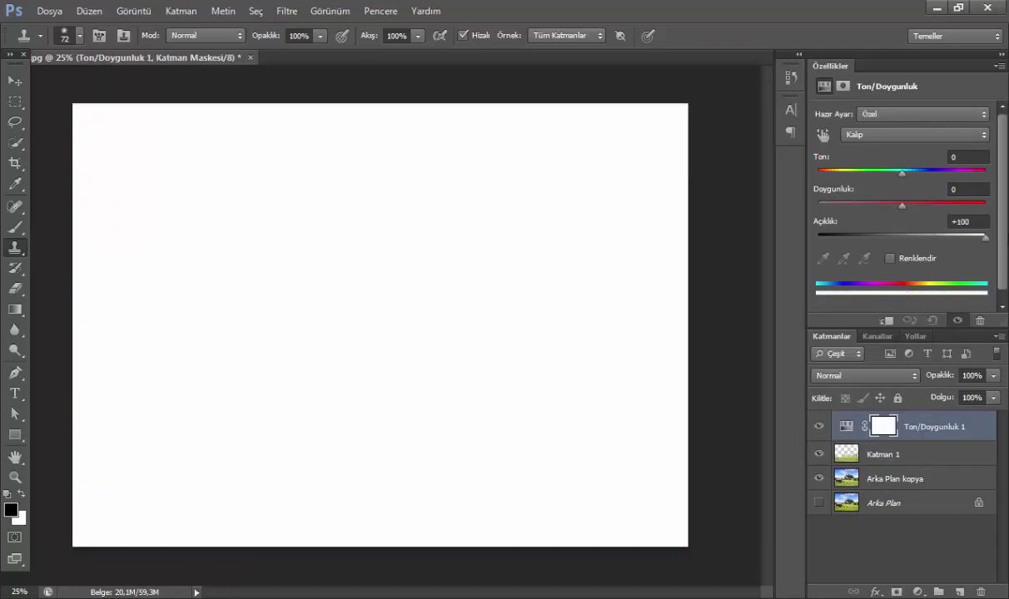
{"action": "left_click", "coordinate": [889, 321]}
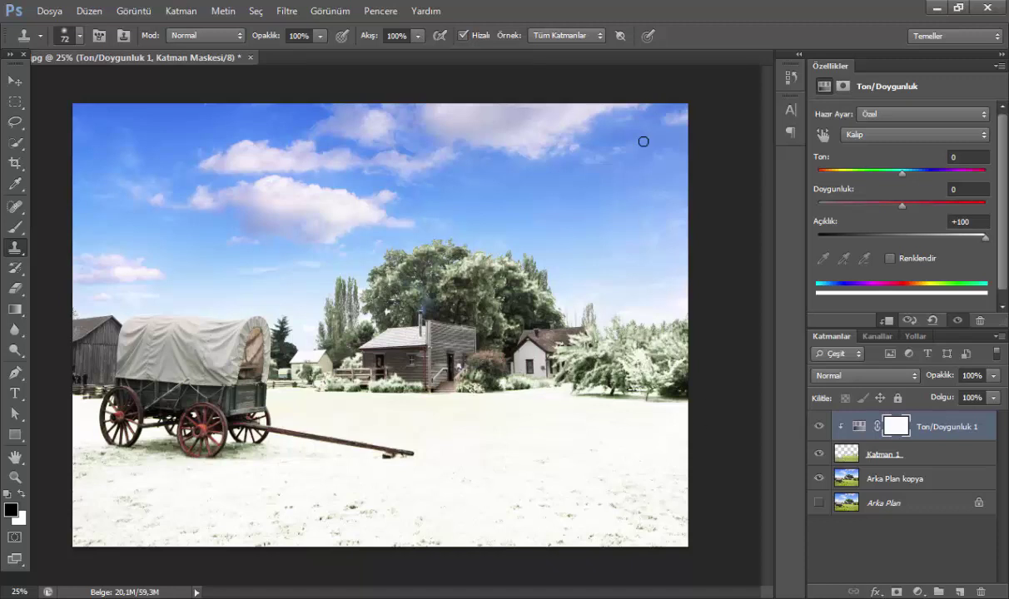
{"action": "left_click", "coordinate": [15, 81]}
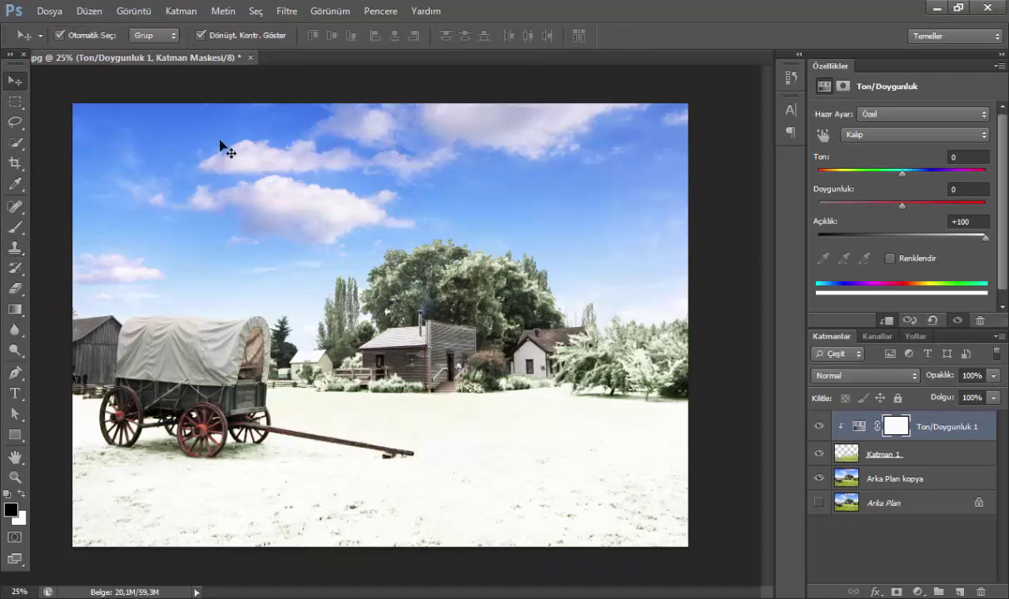
{"action": "left_click", "coordinate": [744, 273]}
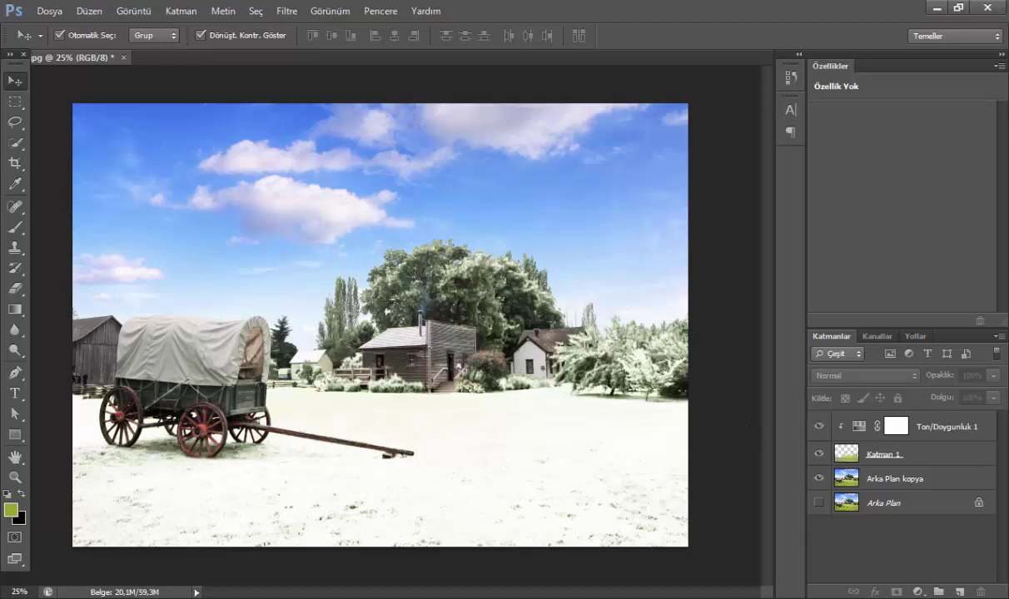
Step: Add a new top layer, Katman 2, and fill it with solid black using default colours
{"action": "left_click", "coordinate": [961, 592]}
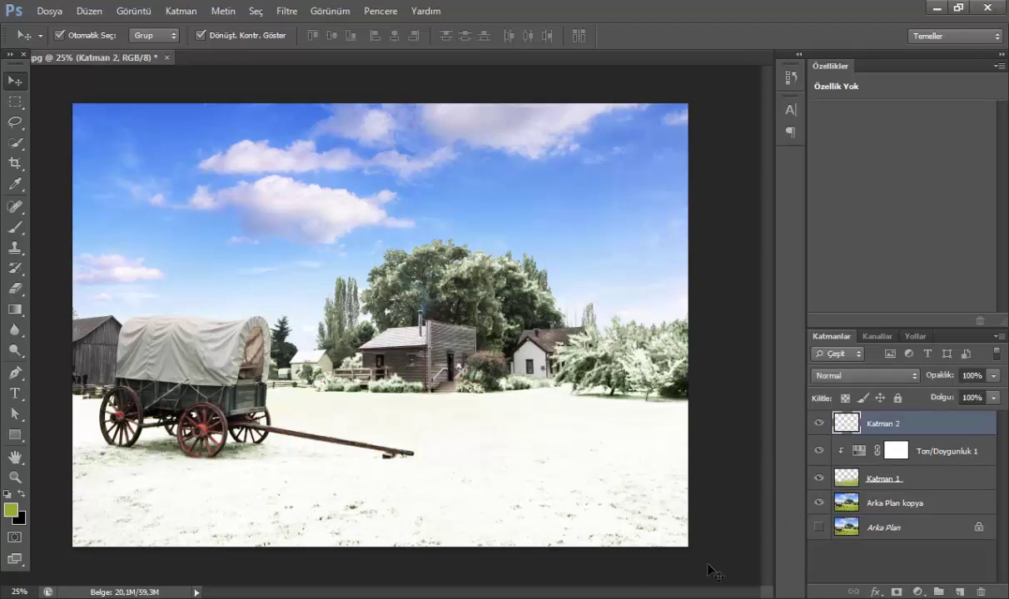
{"action": "left_click", "coordinate": [20, 519]}
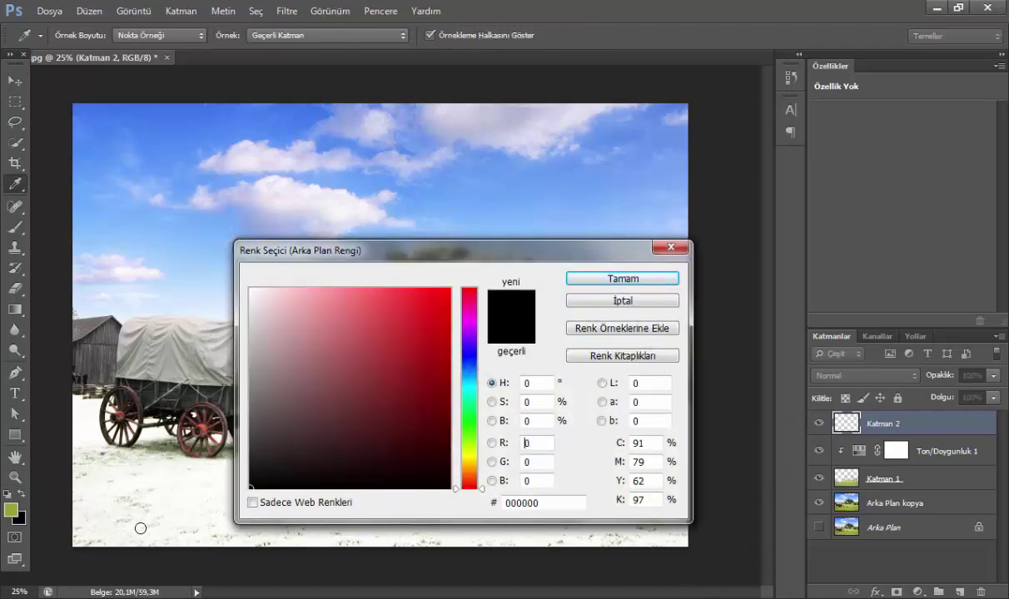
{"action": "left_click", "coordinate": [623, 278]}
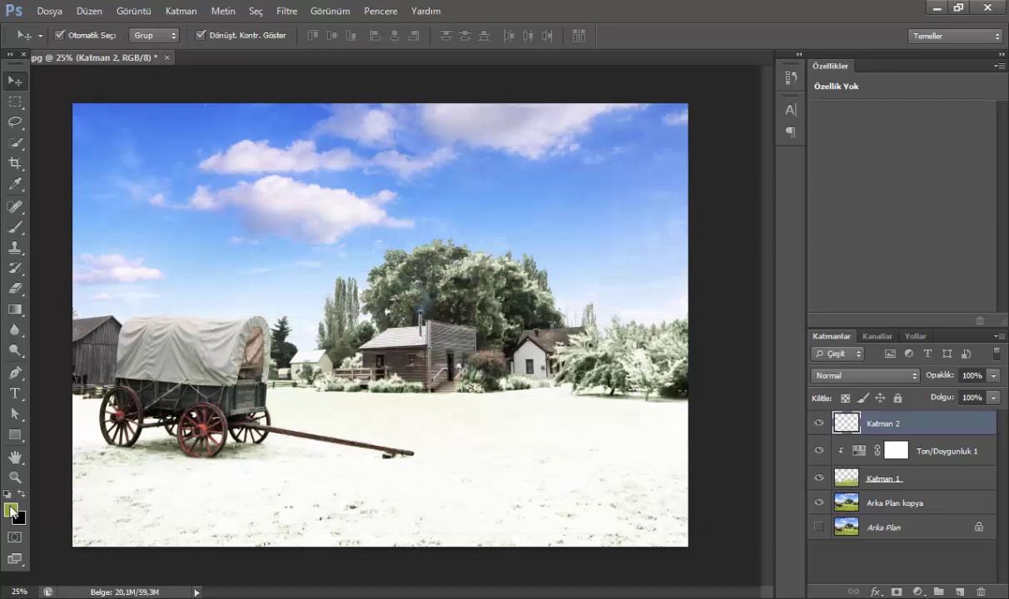
{"action": "left_click", "coordinate": [8, 496]}
{"action": "left_click", "coordinate": [21, 494]}
{"action": "key", "text": "ctrl+BackSpace"}
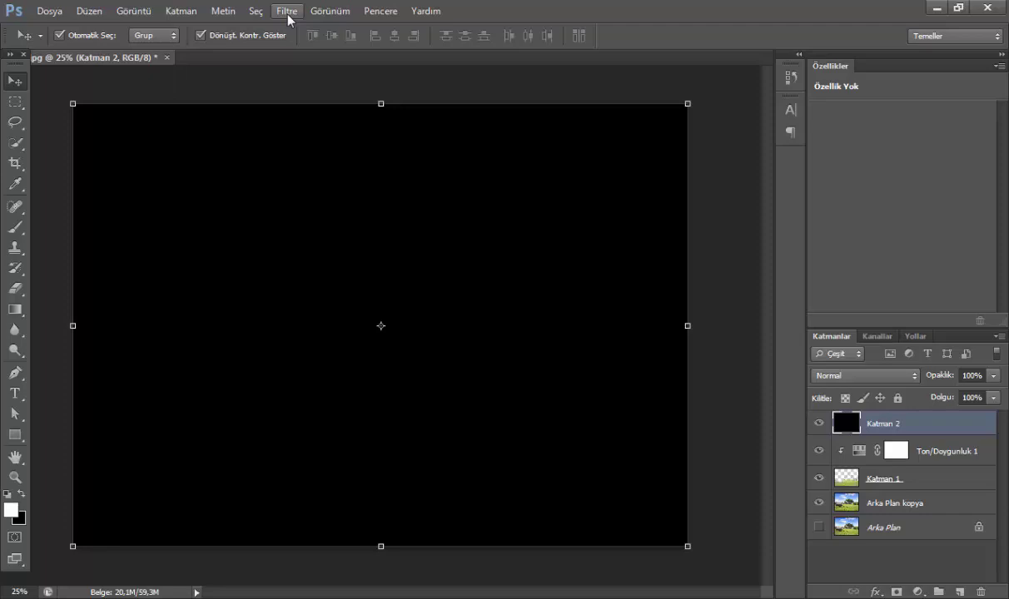
Step: Add uniform monochrome noise at about 117.72% to Katman 2
{"action": "left_click", "coordinate": [287, 12]}
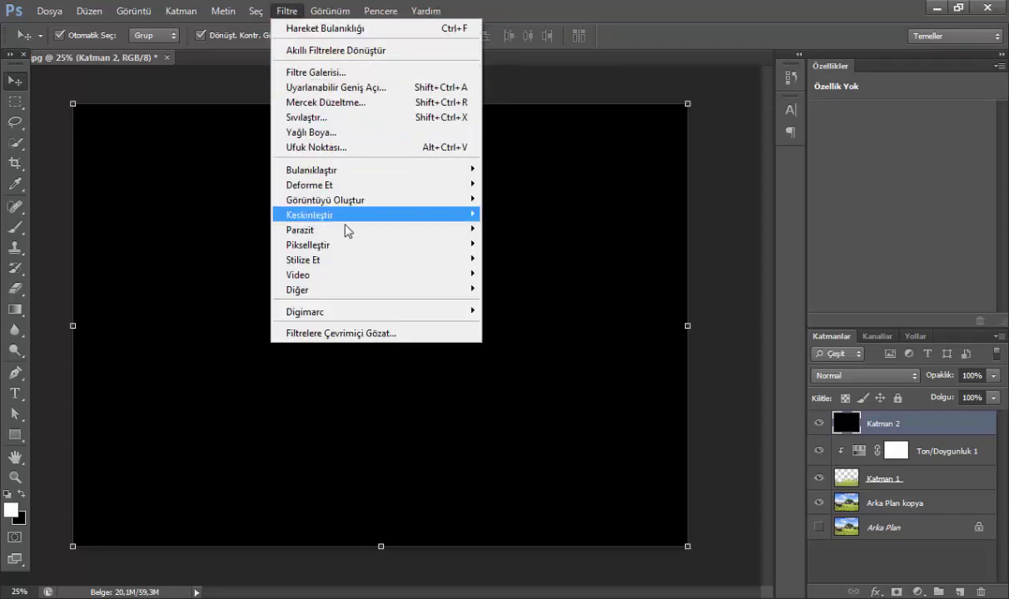
{"action": "mouse_move", "coordinate": [301, 230]}
{"action": "left_click", "coordinate": [525, 259]}
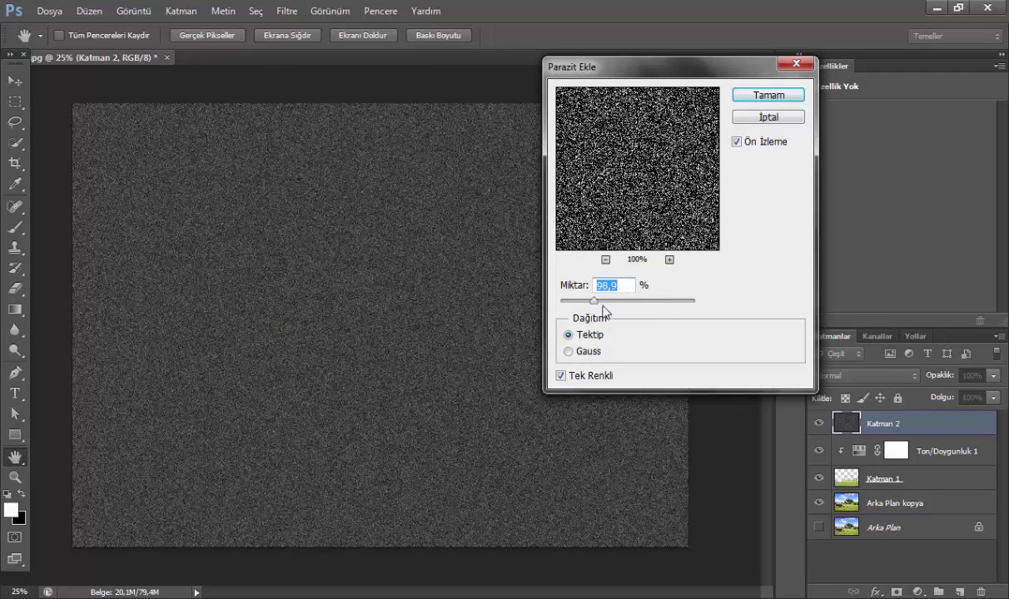
{"action": "mouse_move", "coordinate": [593, 300]}
{"action": "left_mouse_down"}
{"action": "mouse_move", "coordinate": [638, 303]}
{"action": "mouse_move", "coordinate": [600, 301]}
{"action": "left_mouse_up"}
{"action": "left_click", "coordinate": [747, 96]}
{"action": "key", "text": "v"}
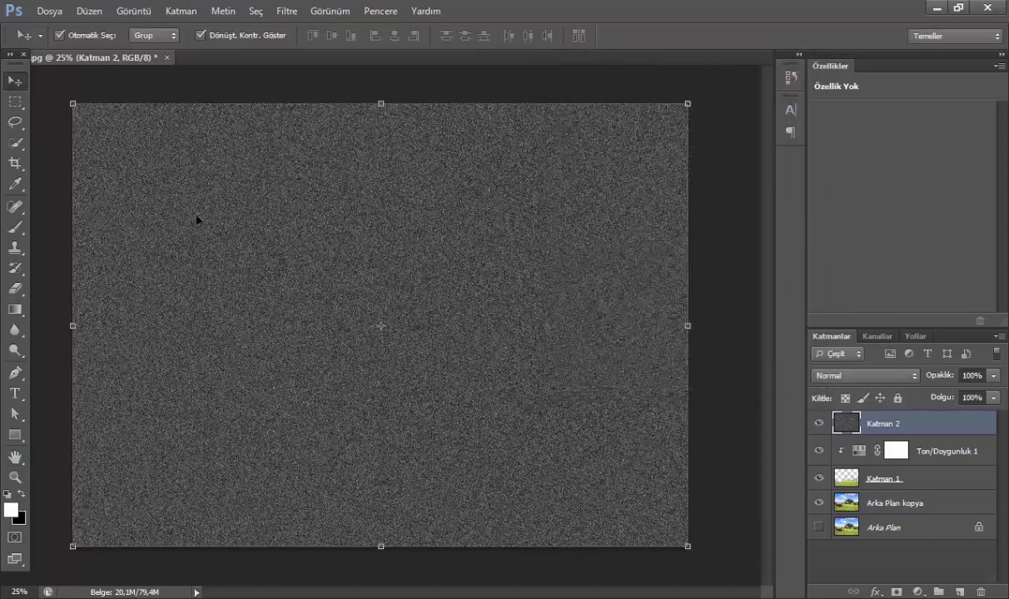
Step: Soften the noise on Katman 2 with a 2.0-pixel Gaussian blur, checking it at 200% zoom
{"action": "key", "text": "z"}
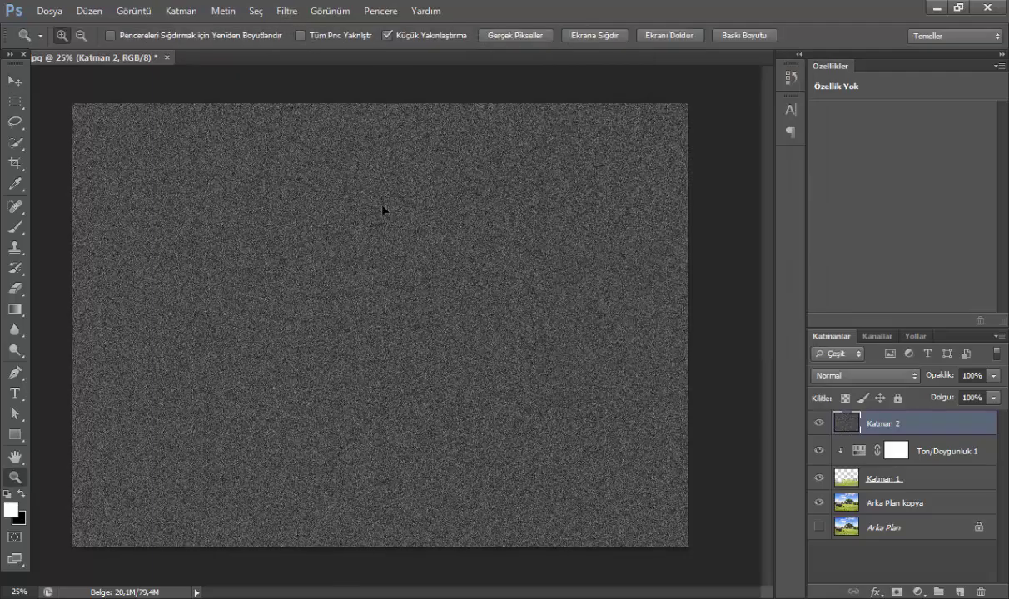
{"action": "left_click_drag", "start_coordinate": [382, 210], "coordinate": [382, 209]}
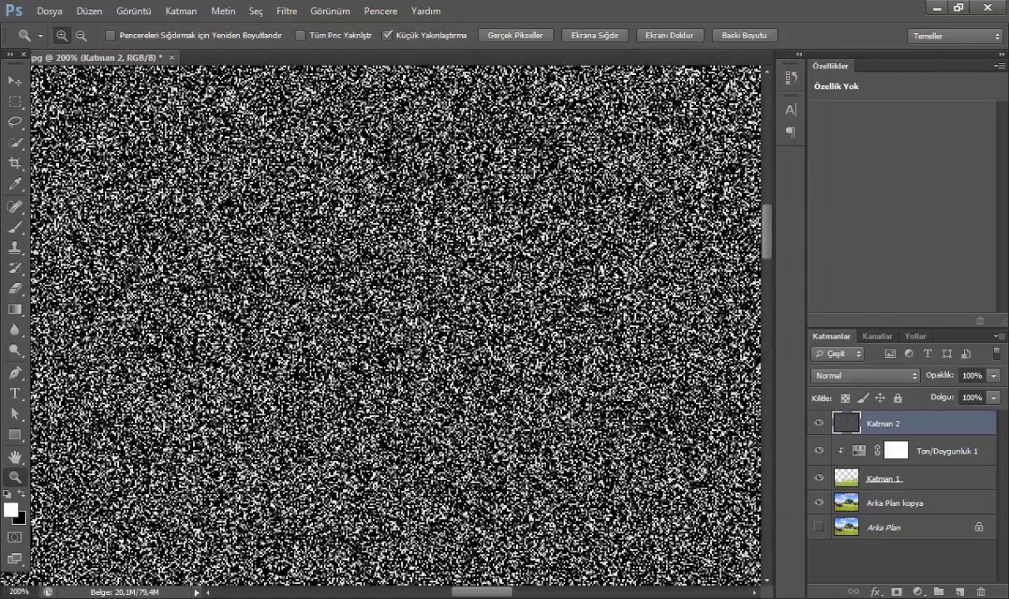
{"action": "key", "text": "v"}
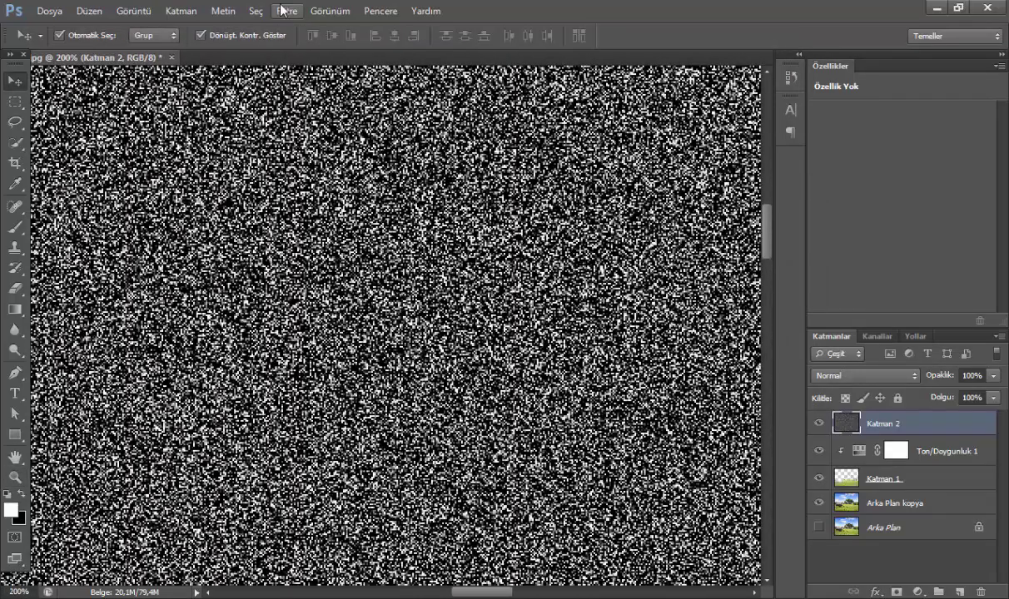
{"action": "left_click", "coordinate": [282, 10]}
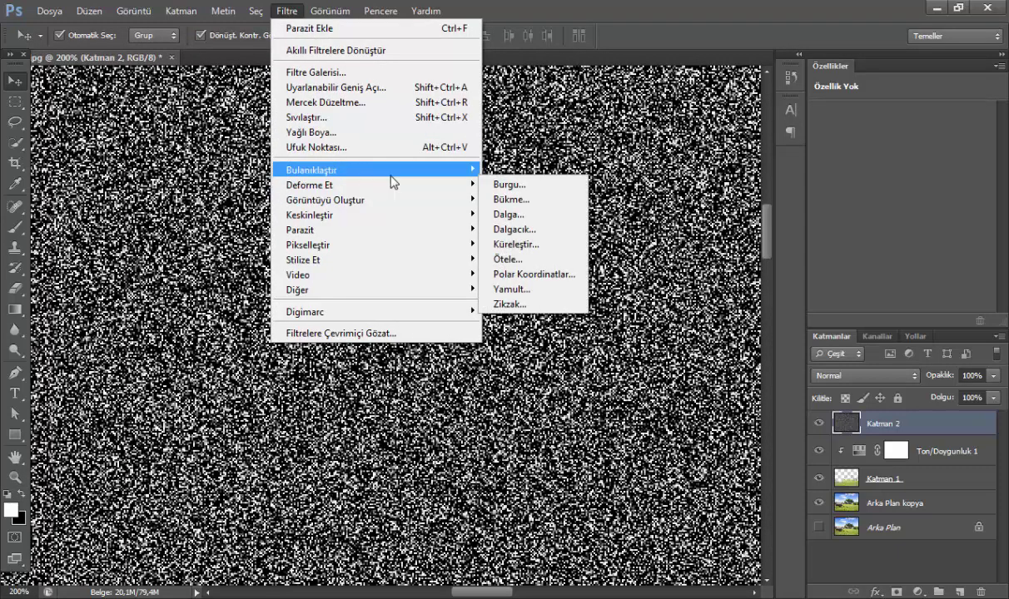
{"action": "mouse_move", "coordinate": [374, 170]}
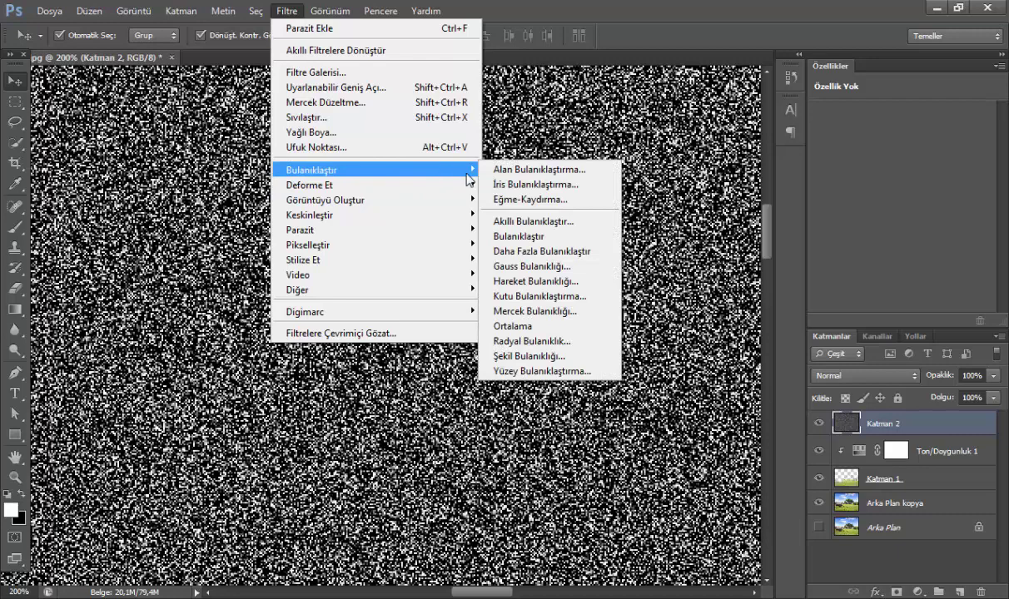
{"action": "left_click", "coordinate": [564, 269]}
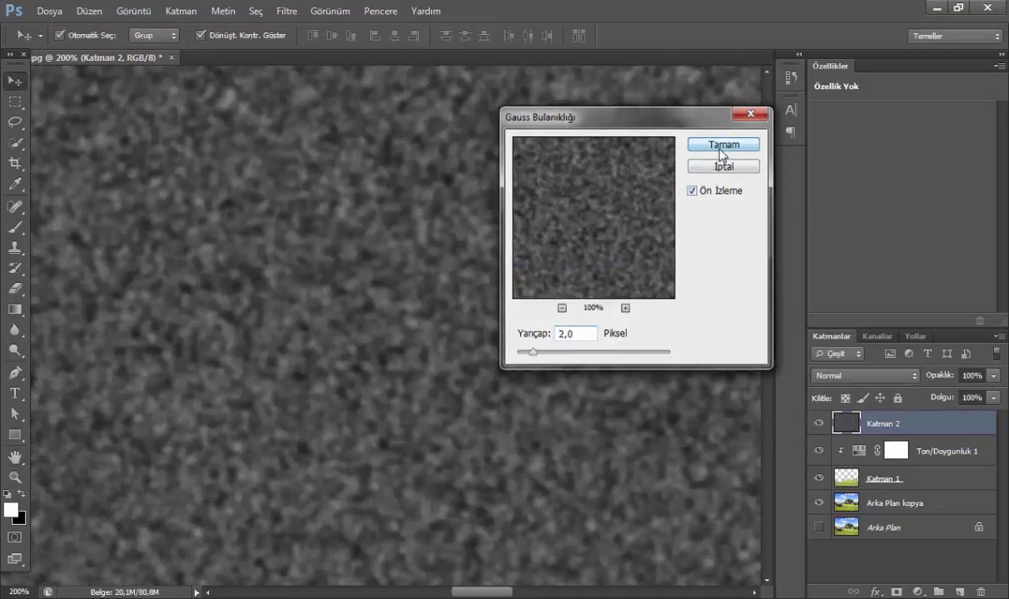
{"action": "left_click", "coordinate": [721, 154]}
{"action": "key", "text": "ctrl+space"}
{"action": "left_click", "coordinate": [410, 237], "text": "alt"}
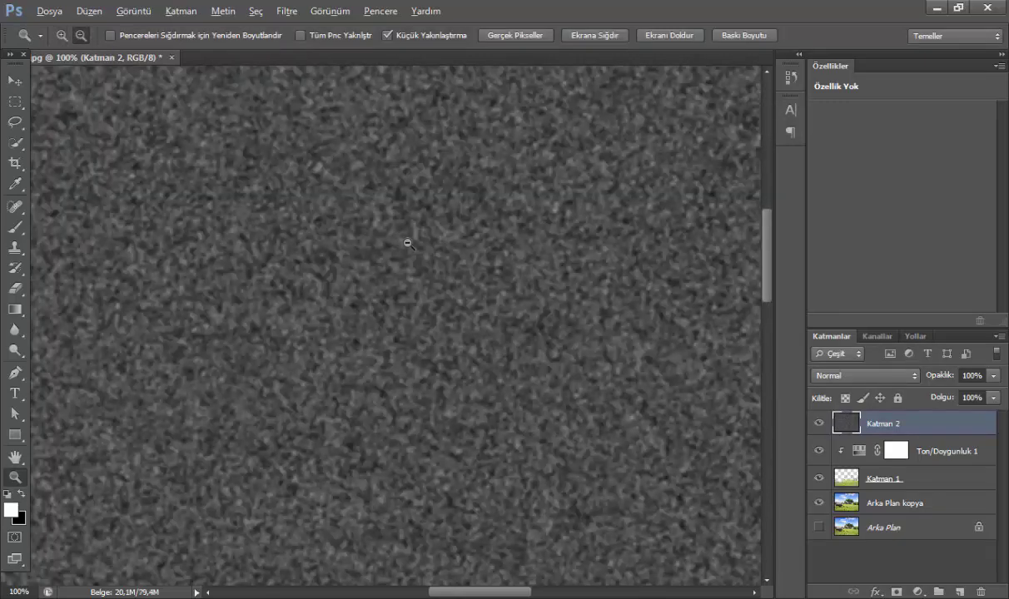
Step: Apply a motion blur to Katman 2 at a 63° angle and 5-pixel distance
{"action": "left_click", "coordinate": [291, 12]}
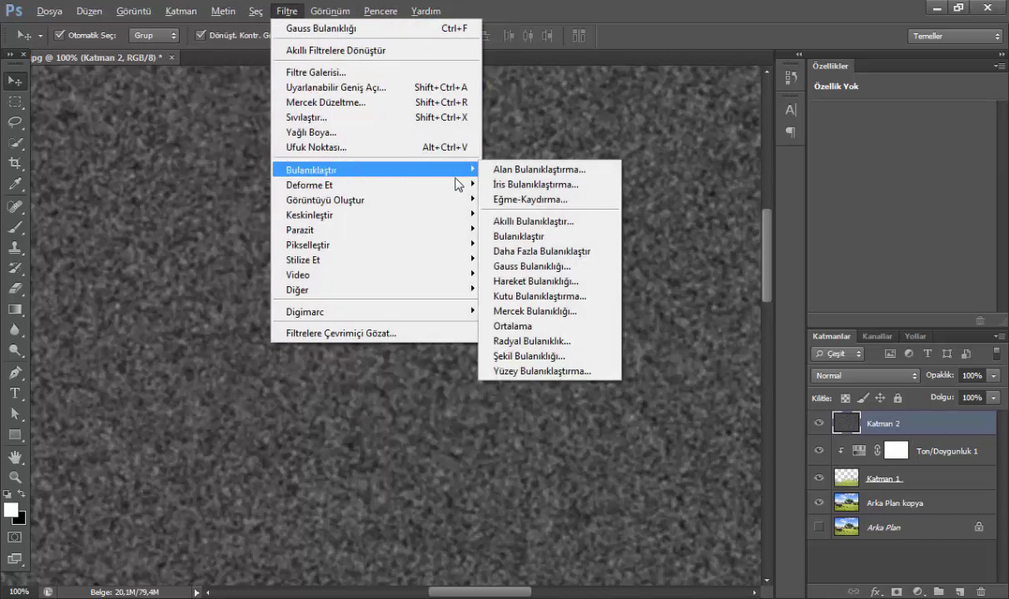
{"action": "mouse_move", "coordinate": [374, 170]}
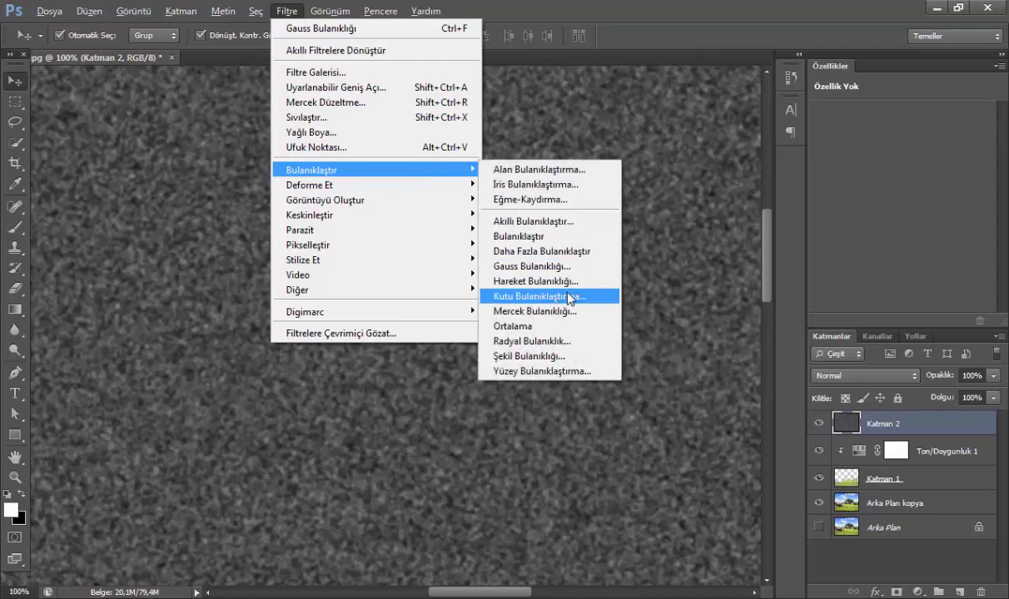
{"action": "left_click", "coordinate": [583, 282]}
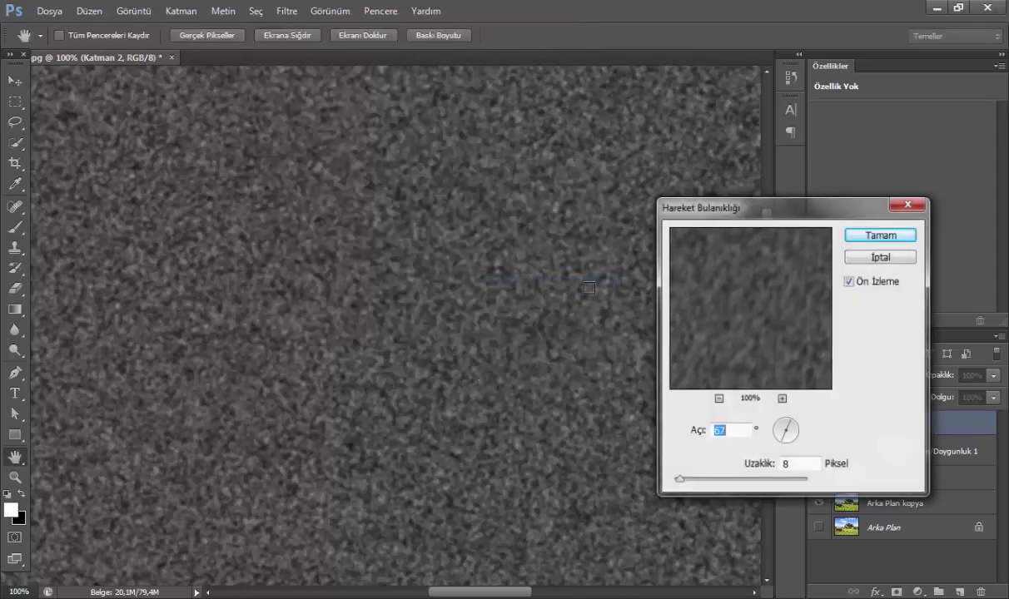
{"action": "left_click", "coordinate": [789, 434]}
{"action": "left_click_drag", "start_coordinate": [788, 434], "coordinate": [781, 462]}
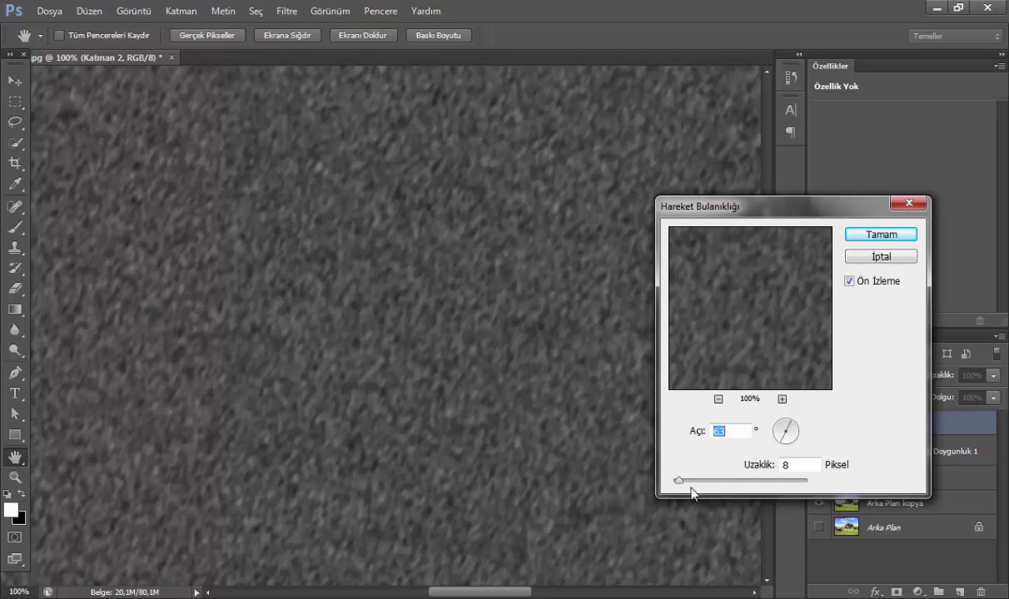
{"action": "left_click_drag", "start_coordinate": [693, 483], "coordinate": [677, 488]}
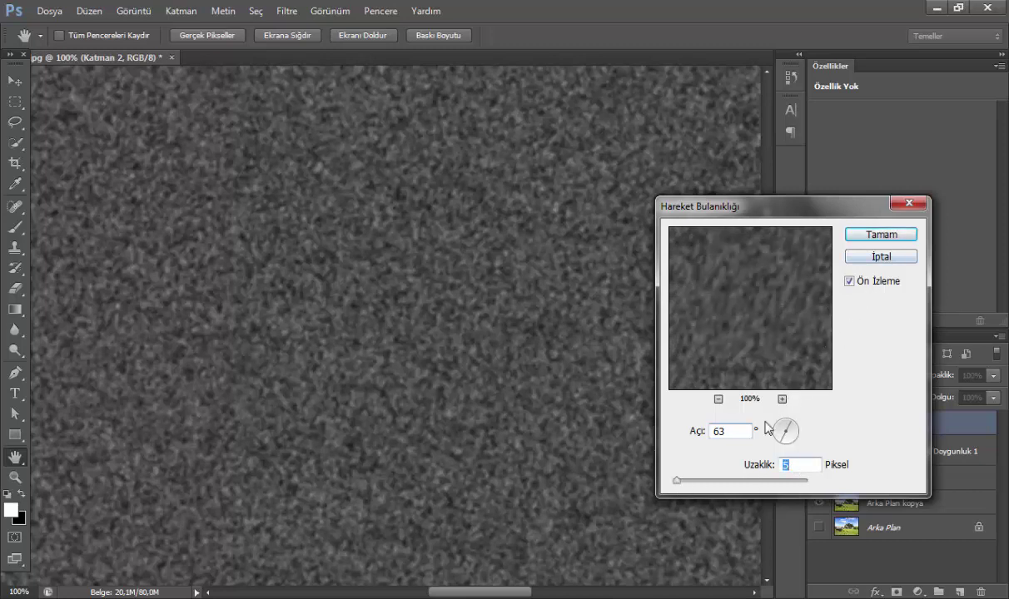
{"action": "left_click", "coordinate": [866, 235]}
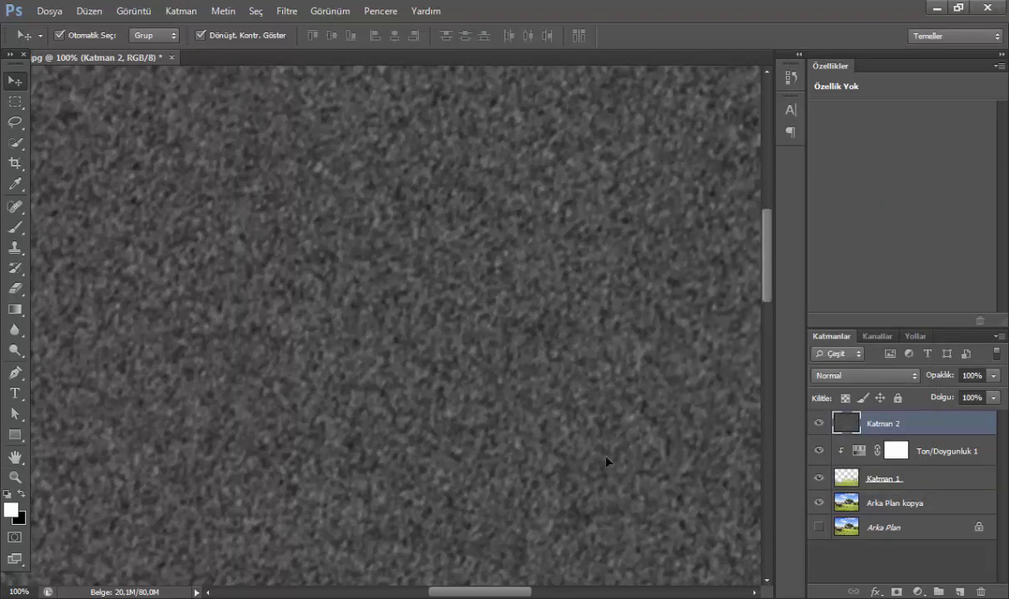
Step: Set Katman 2's blend mode to Ekran and fit the whole image on screen
{"action": "left_click", "coordinate": [889, 381]}
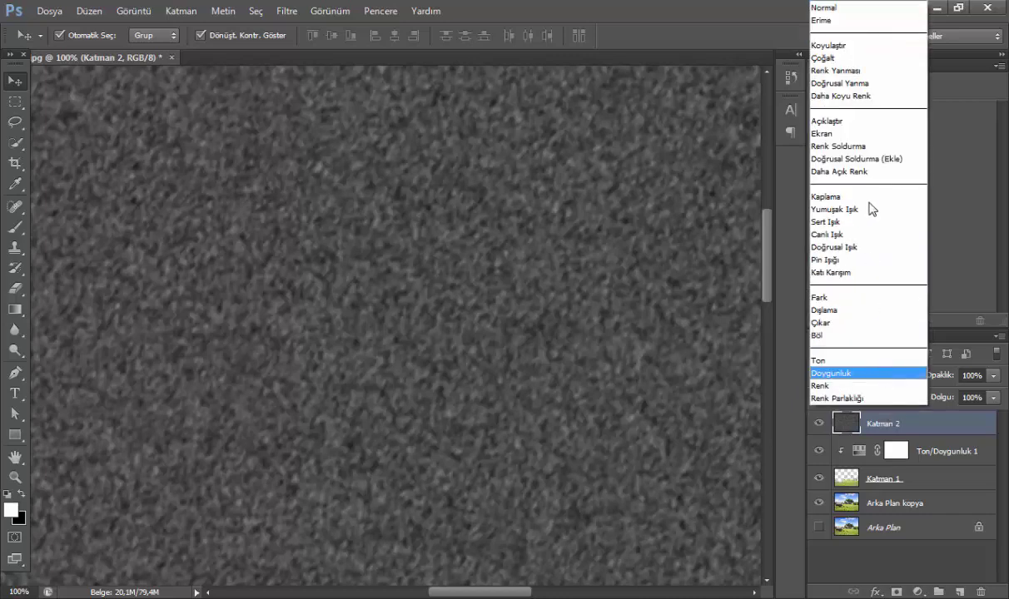
{"action": "left_click", "coordinate": [879, 145]}
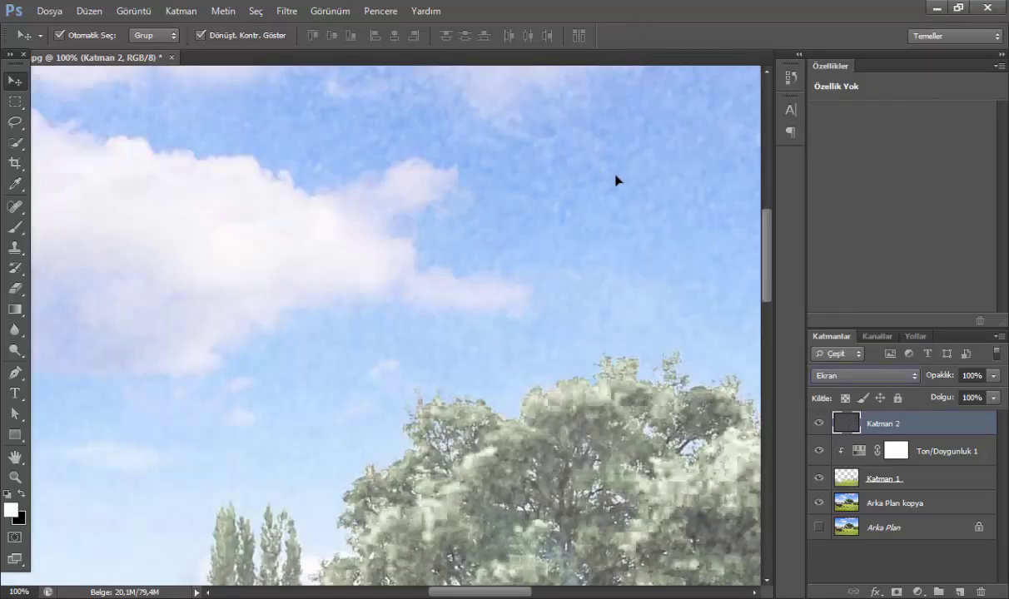
{"action": "key", "text": "z"}
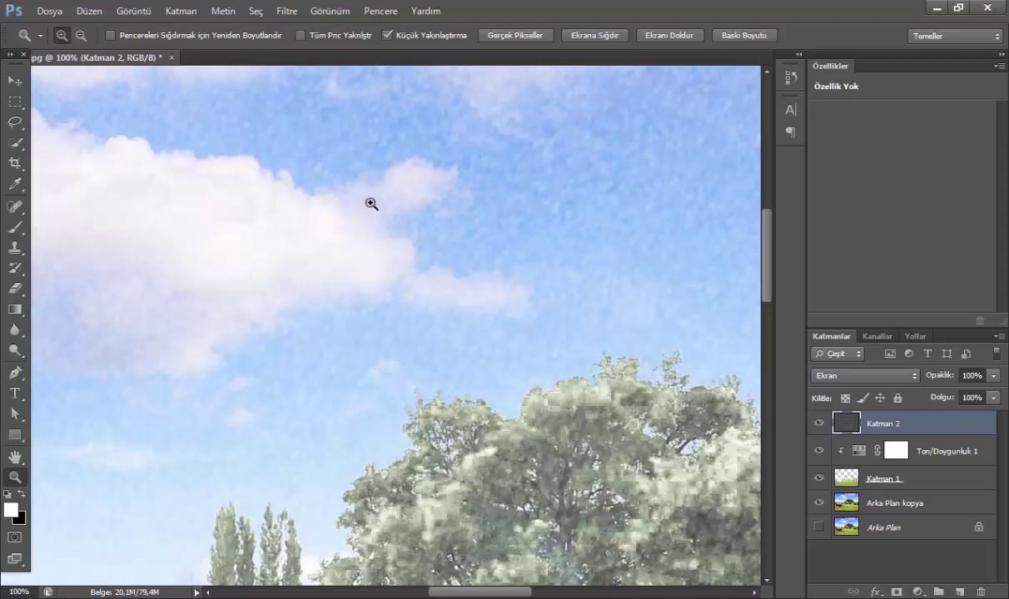
{"action": "left_click", "coordinate": [372, 204], "text": "alt"}
{"action": "left_click", "coordinate": [372, 204], "text": "alt"}
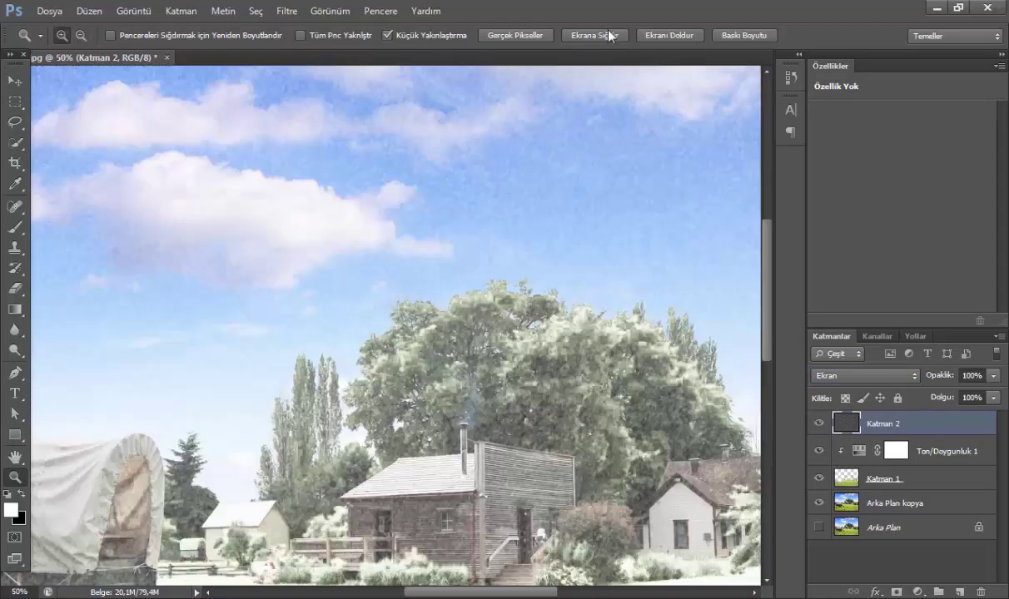
{"action": "left_click", "coordinate": [611, 35]}
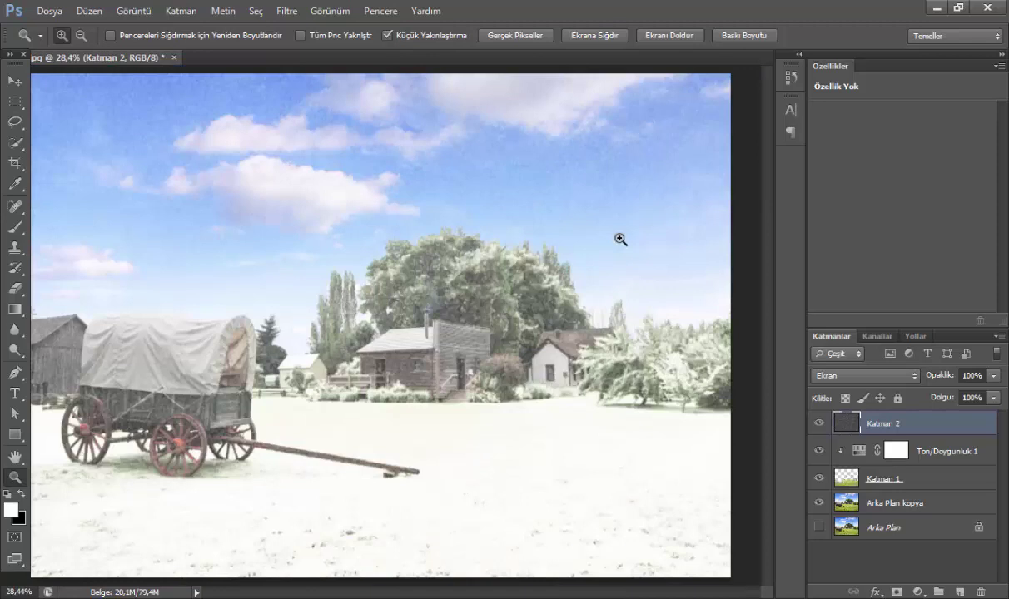
Step: Compare Katman 2 and Ton/Doygunluk 1 by toggling their visibility, leaving Katman 2 hidden
{"action": "left_click", "coordinate": [821, 425]}
{"action": "left_click", "coordinate": [821, 425]}
{"action": "left_click", "coordinate": [821, 425]}
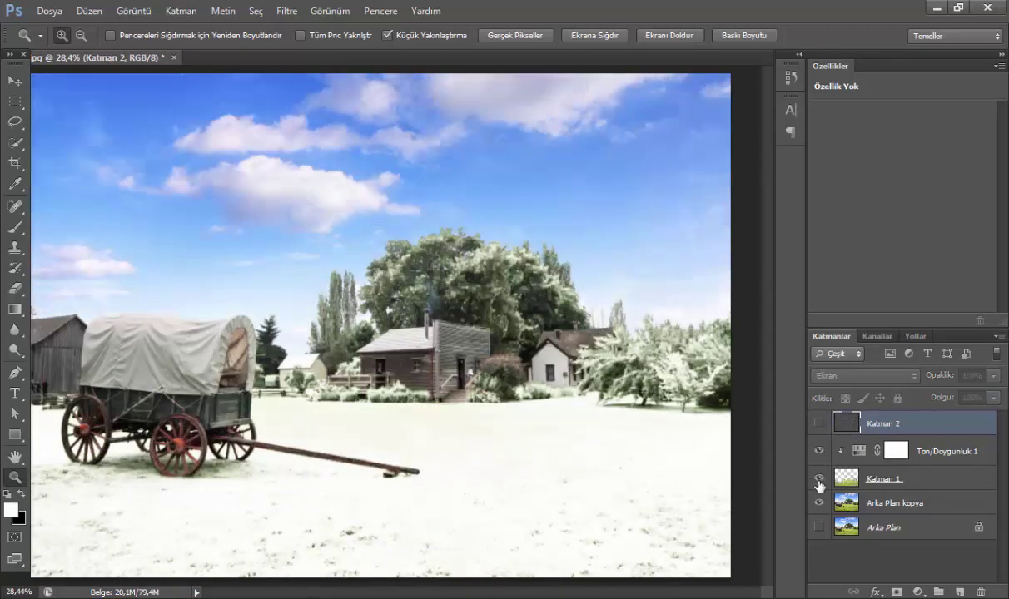
{"action": "left_click", "coordinate": [819, 451]}
{"action": "left_click", "coordinate": [819, 450]}
{"action": "left_click", "coordinate": [819, 451]}
{"action": "left_click", "coordinate": [821, 424]}
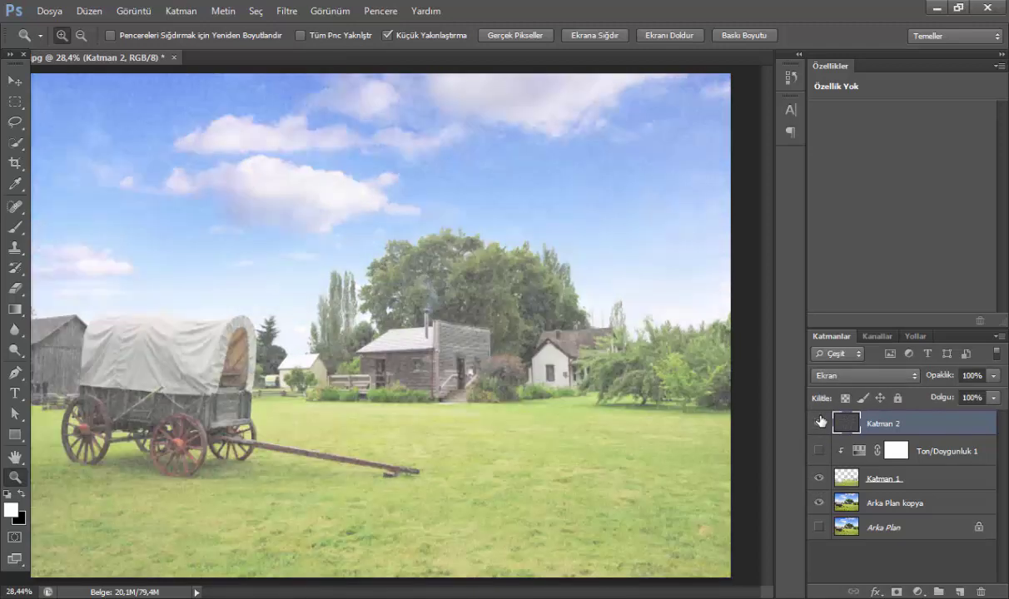
{"action": "left_click", "coordinate": [821, 423]}
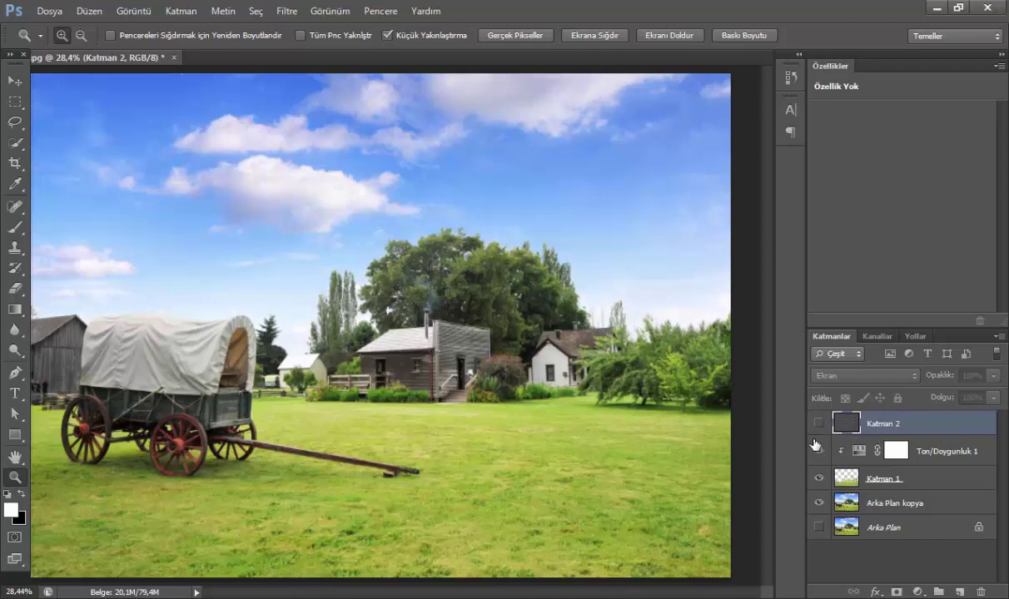
{"action": "left_click", "coordinate": [818, 449]}
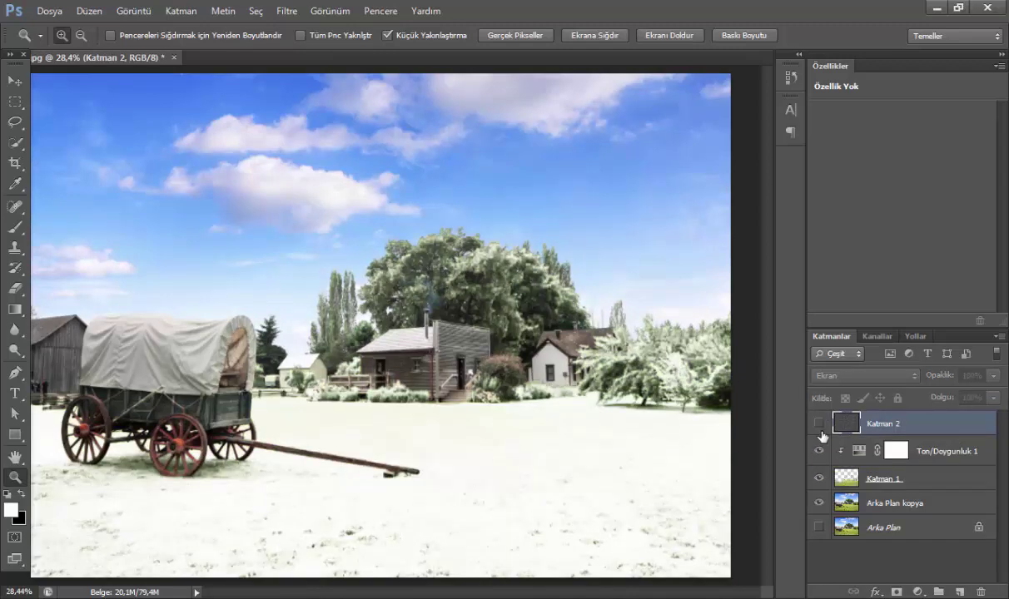
{"action": "left_click", "coordinate": [820, 425]}
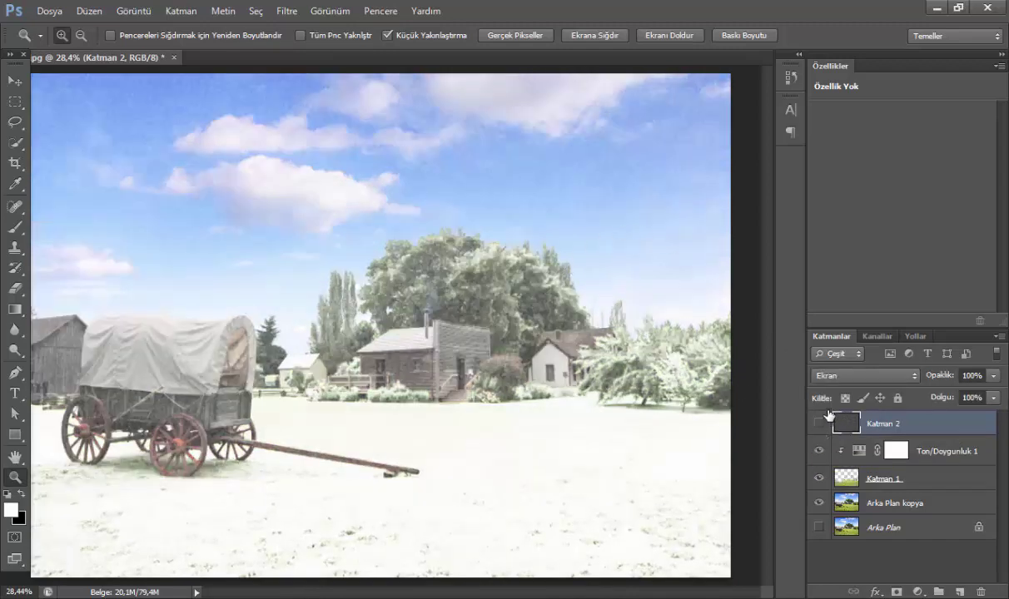
{"action": "left_click", "coordinate": [820, 423]}
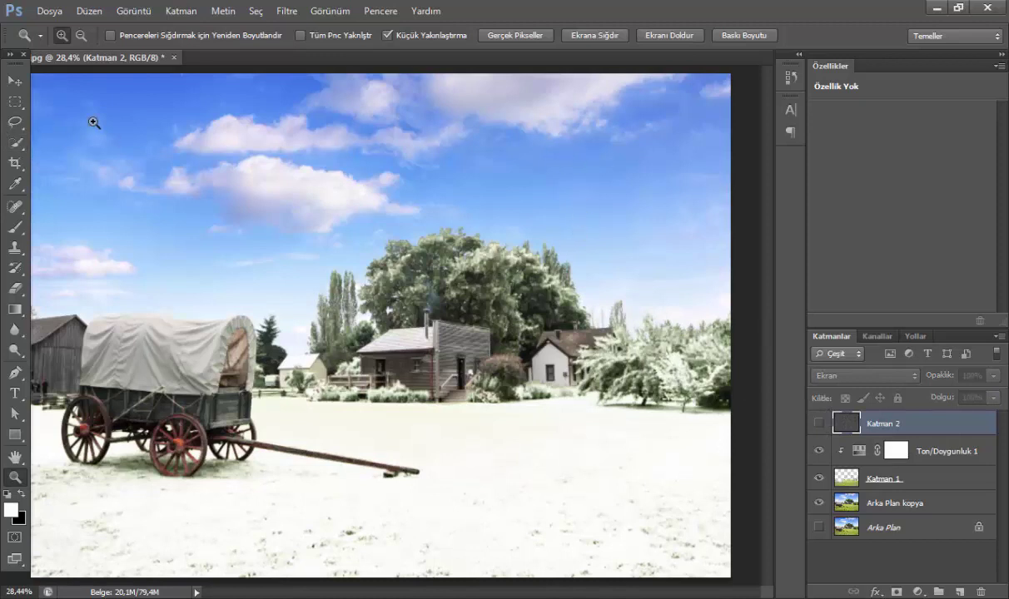
{"action": "left_click", "coordinate": [513, 153], "text": "alt"}
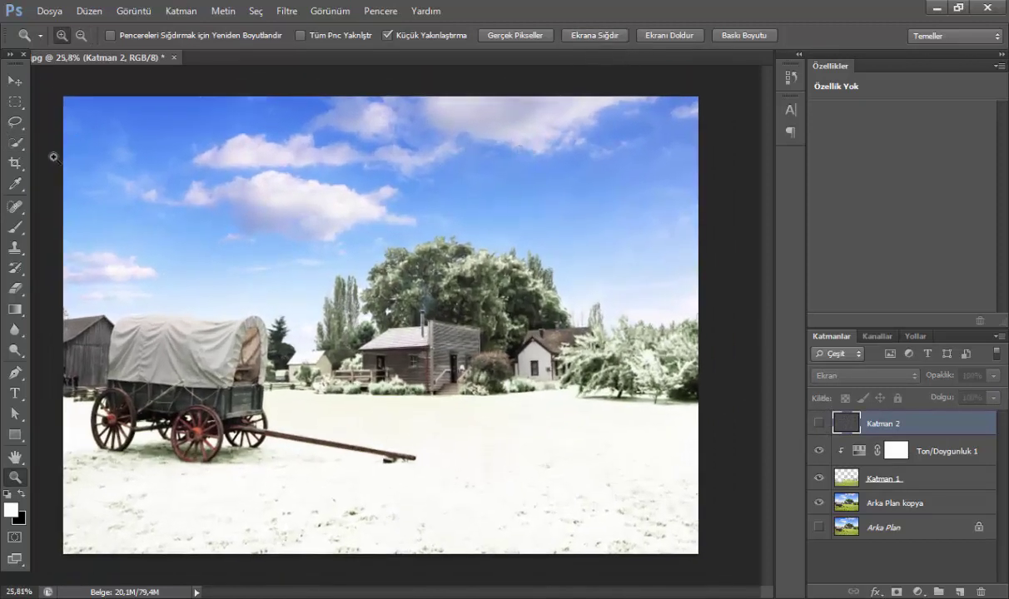
{"action": "left_click", "coordinate": [8, 85]}
Step: Paint soft white clouds across the sky with the 2500-pixel brush on new layer Katman 3
{"action": "key", "text": "b"}
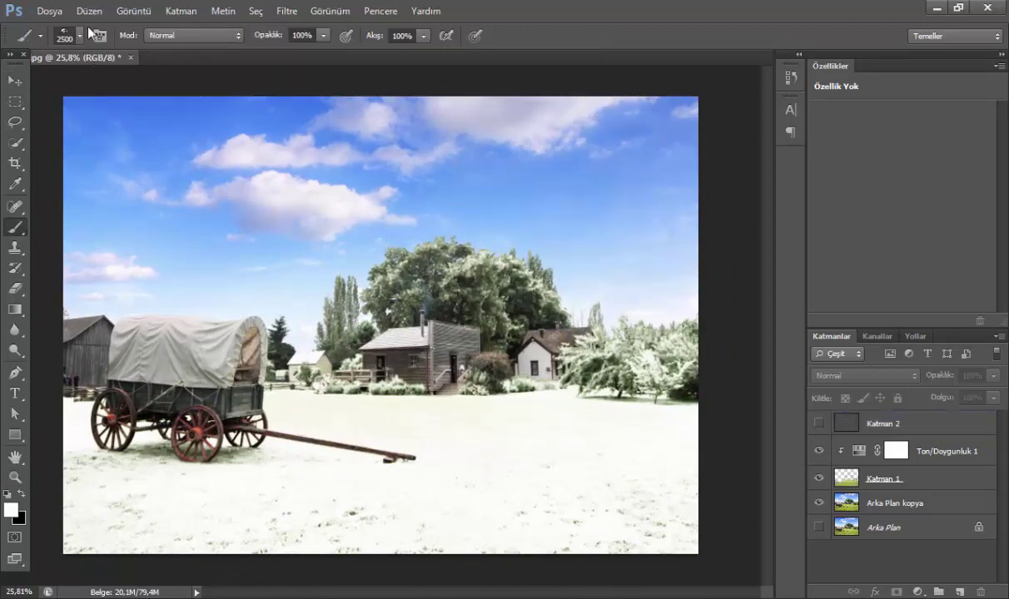
{"action": "left_click", "coordinate": [79, 37]}
{"action": "left_click", "coordinate": [83, 315]}
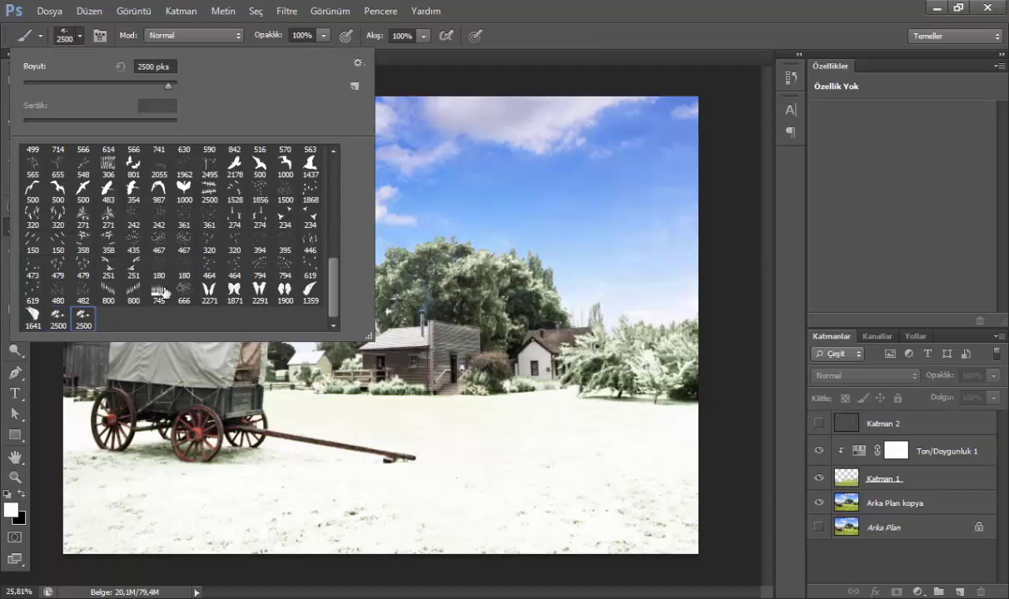
{"action": "left_click", "coordinate": [712, 237]}
{"action": "left_click", "coordinate": [712, 237]}
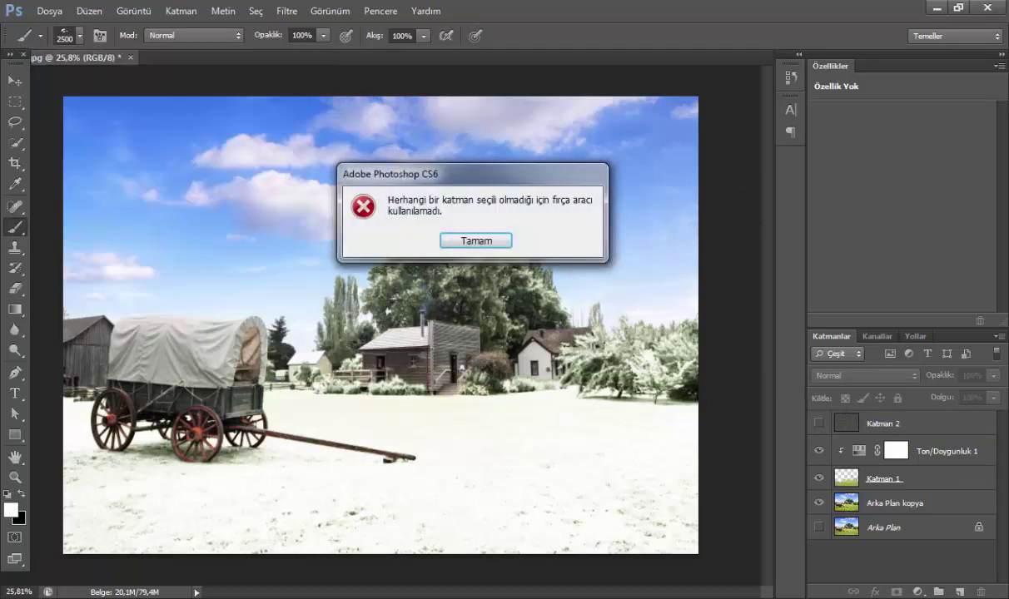
{"action": "left_click", "coordinate": [484, 242]}
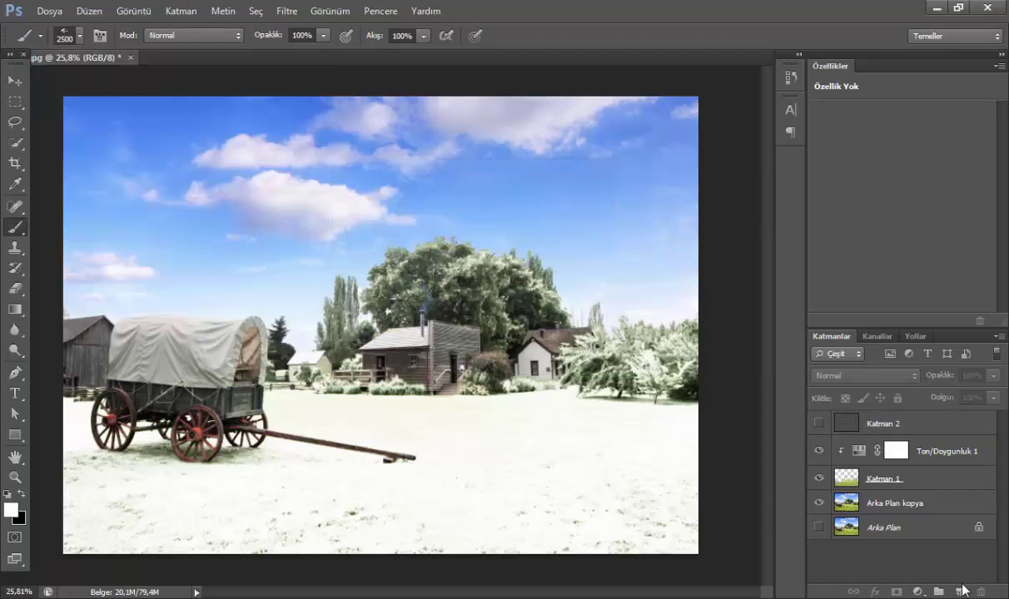
{"action": "left_click", "coordinate": [961, 591]}
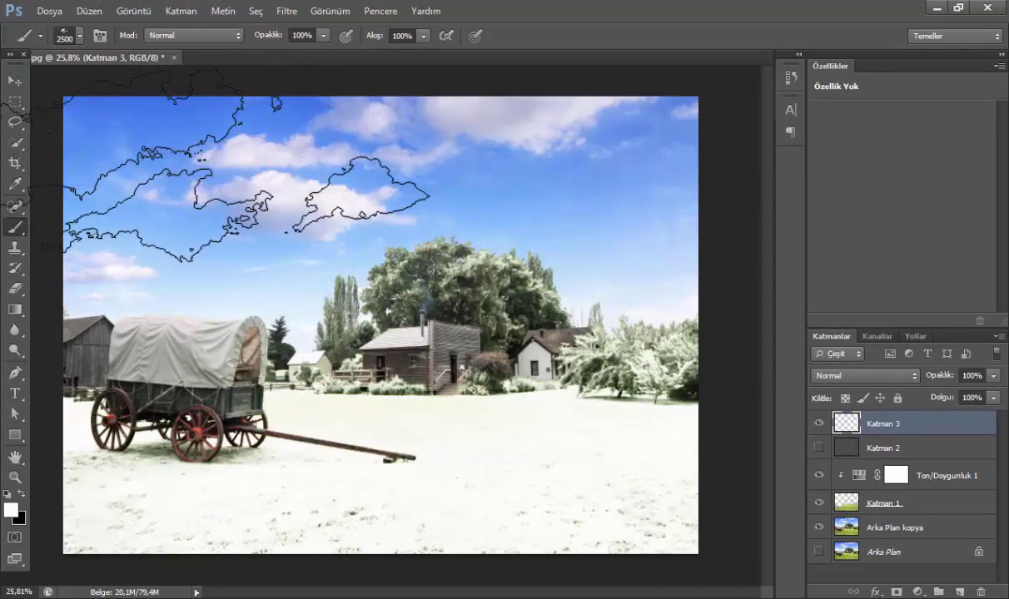
{"action": "left_click", "coordinate": [215, 167]}
{"action": "left_click", "coordinate": [500, 167]}
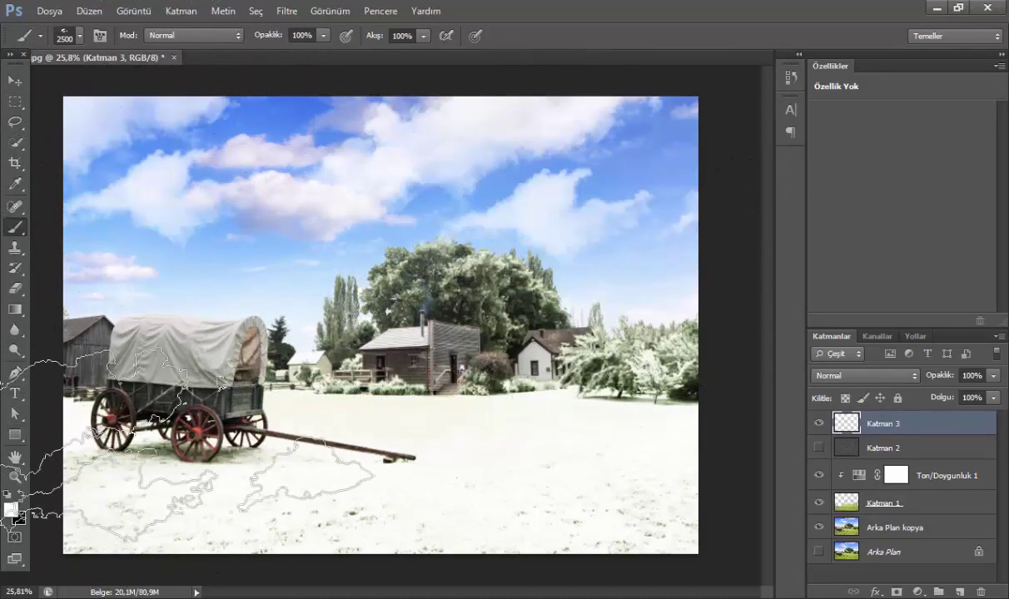
Step: Close the brush presets, switch to the Move tool and deselect Katman 3
{"action": "left_click", "coordinate": [80, 35]}
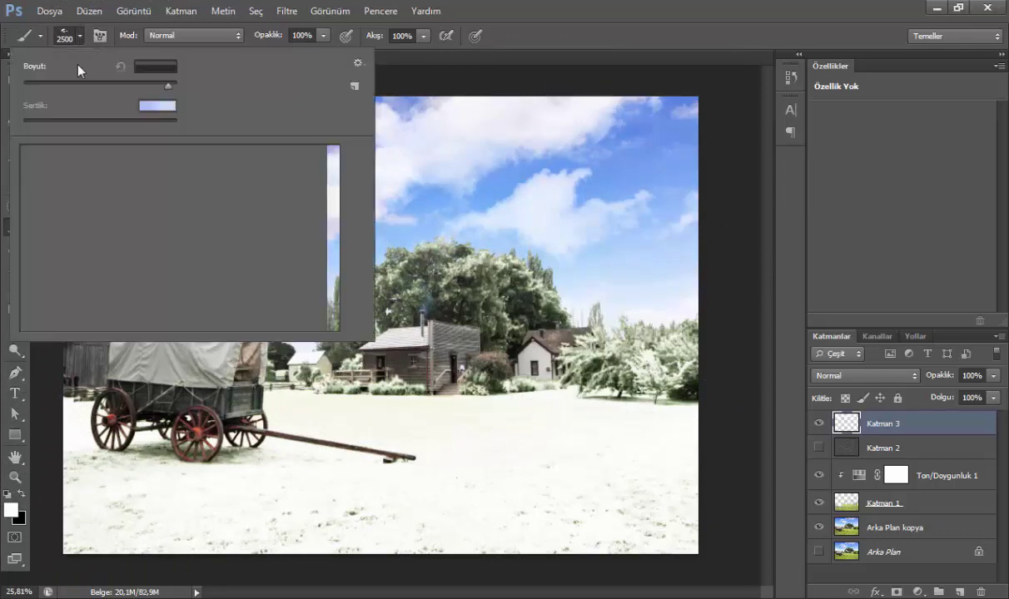
{"action": "key", "text": "Return"}
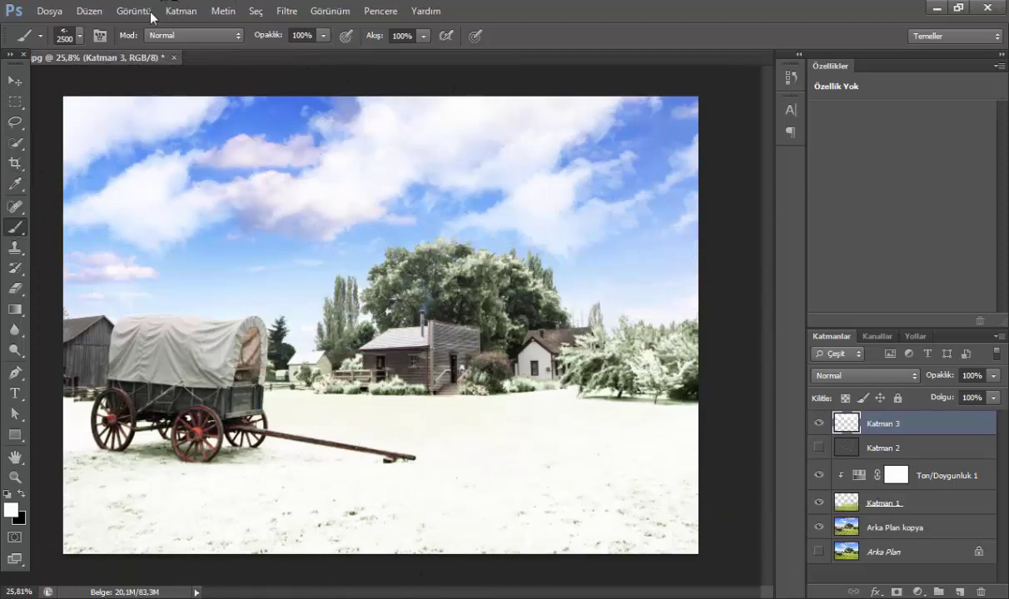
{"action": "left_click", "coordinate": [15, 142]}
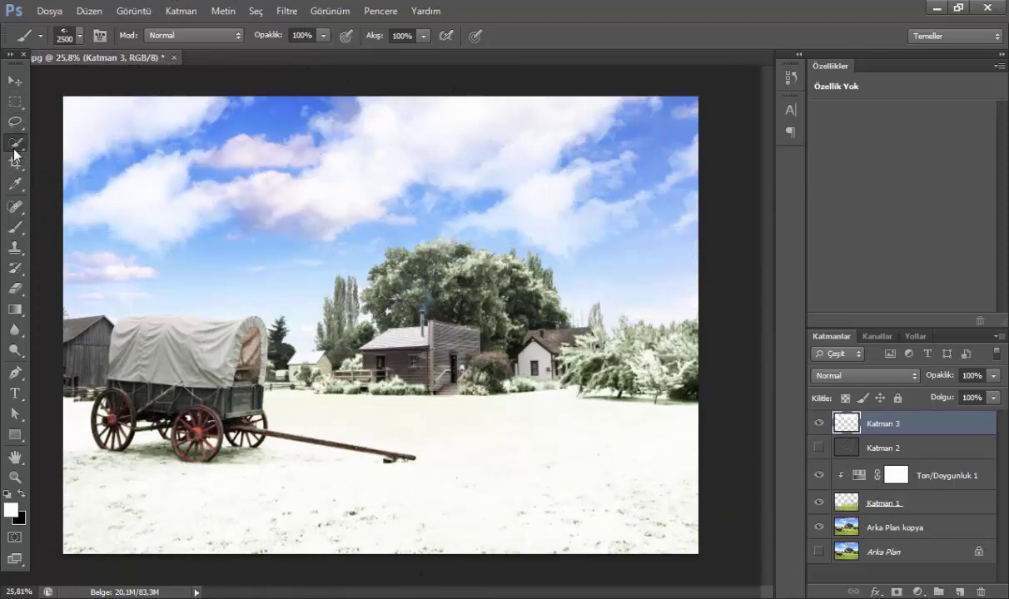
{"action": "left_click", "coordinate": [15, 79]}
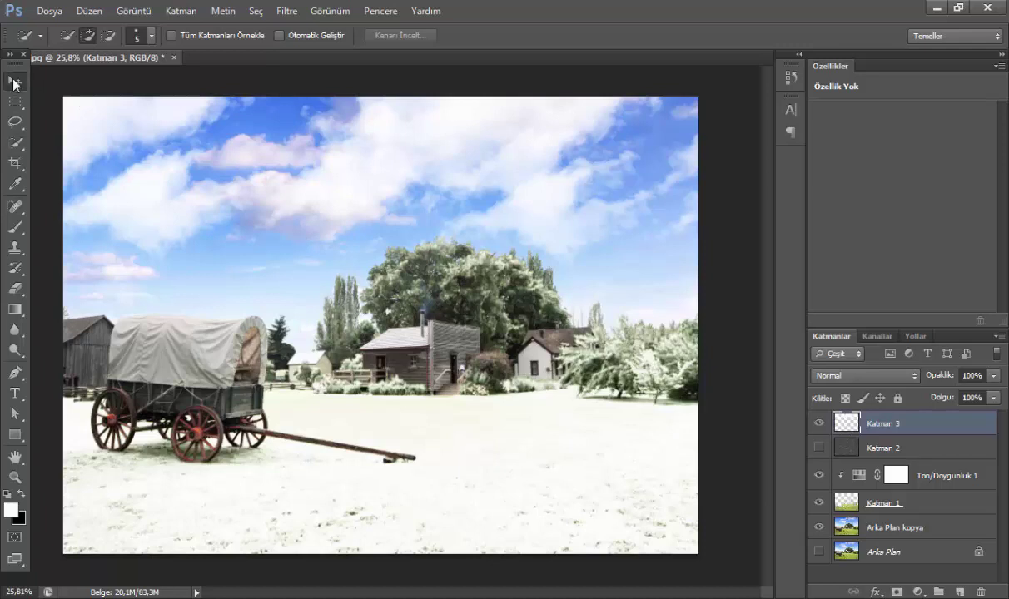
{"action": "left_click", "coordinate": [45, 90]}
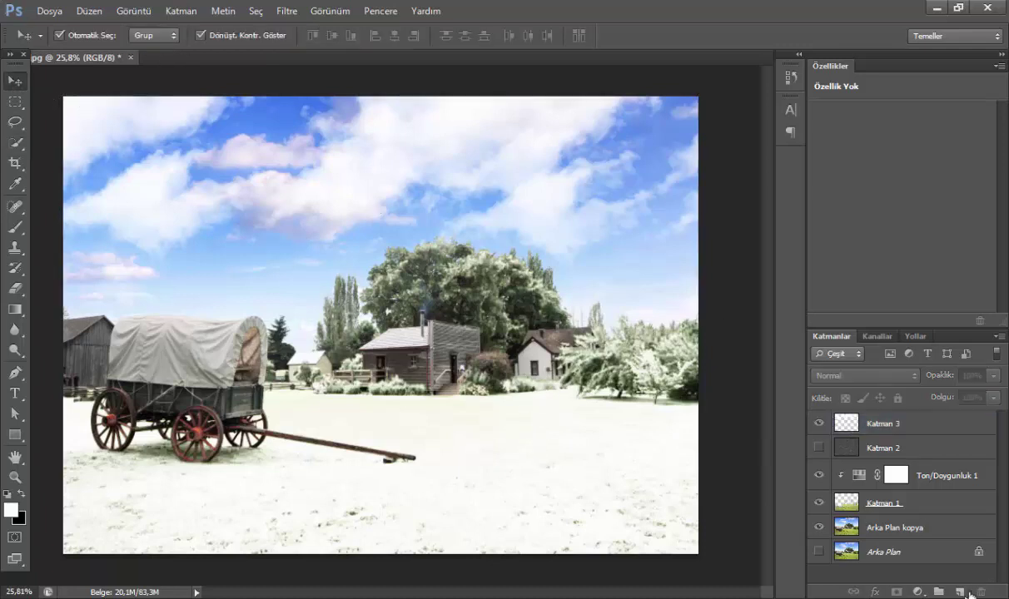
Step: Add a Curves layer, drag the curve steeply down for silhouettes, and target its mask
{"action": "left_click", "coordinate": [915, 593]}
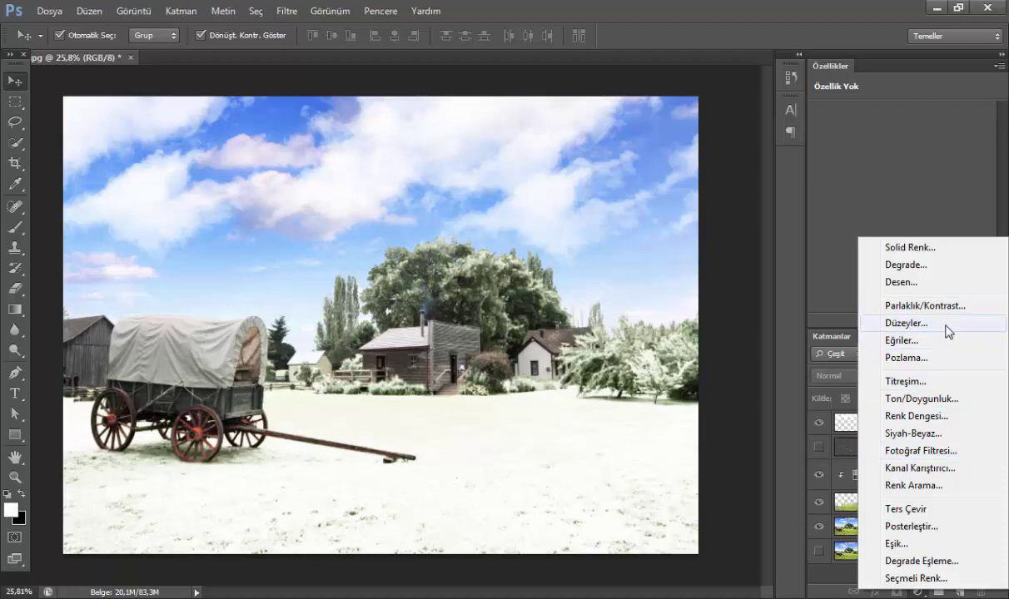
{"action": "left_click", "coordinate": [924, 341]}
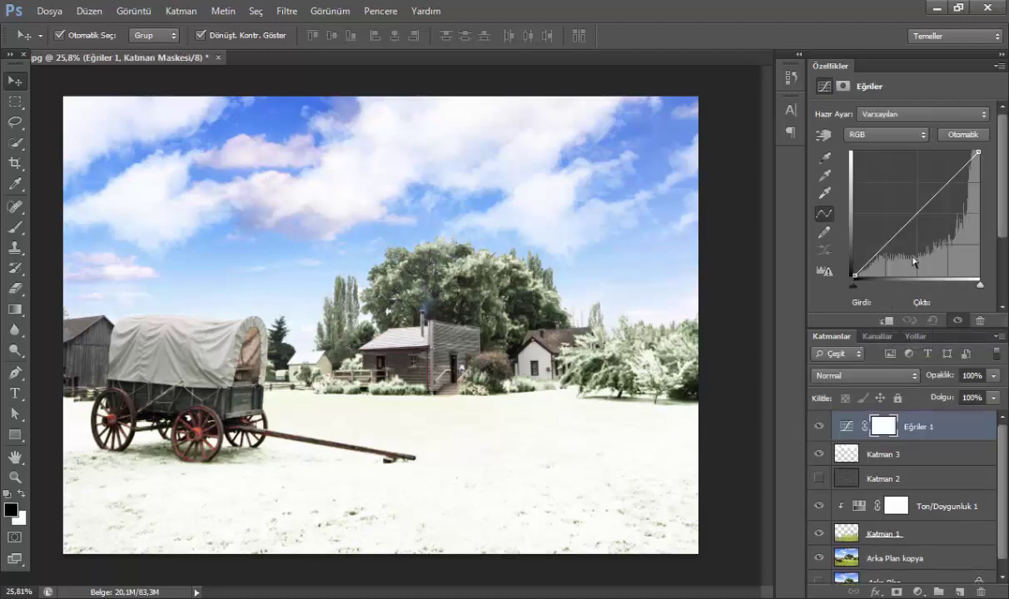
{"action": "left_click", "coordinate": [920, 213]}
{"action": "mouse_move", "coordinate": [920, 213]}
{"action": "left_mouse_down"}
{"action": "mouse_move", "coordinate": [856, 172]}
{"action": "mouse_move", "coordinate": [969, 258]}
{"action": "left_mouse_up"}
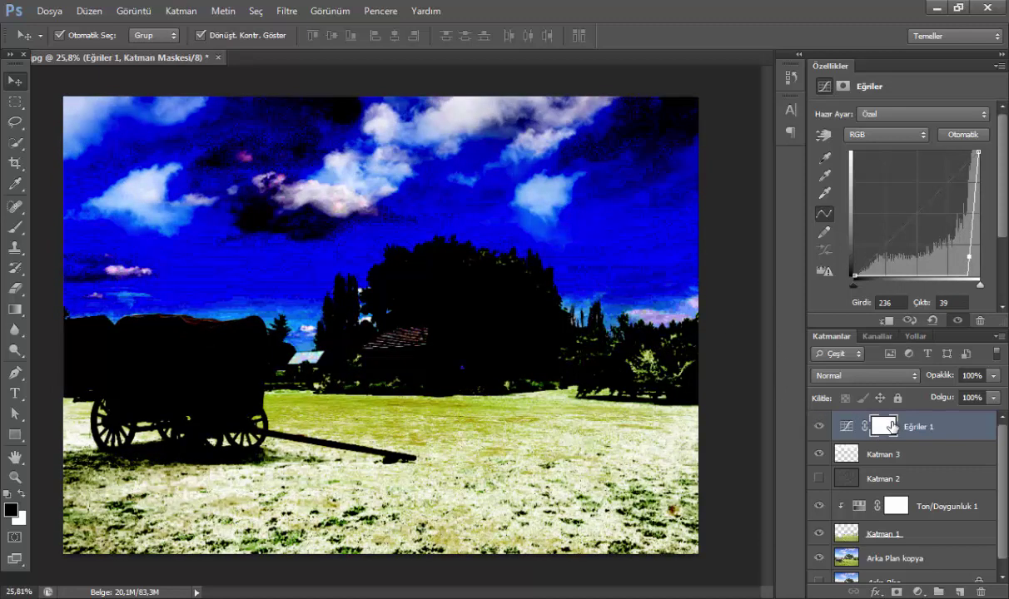
{"action": "left_click", "coordinate": [892, 427]}
Step: Choose a soft round brush sized to 370 pixels
{"action": "key", "text": "b"}
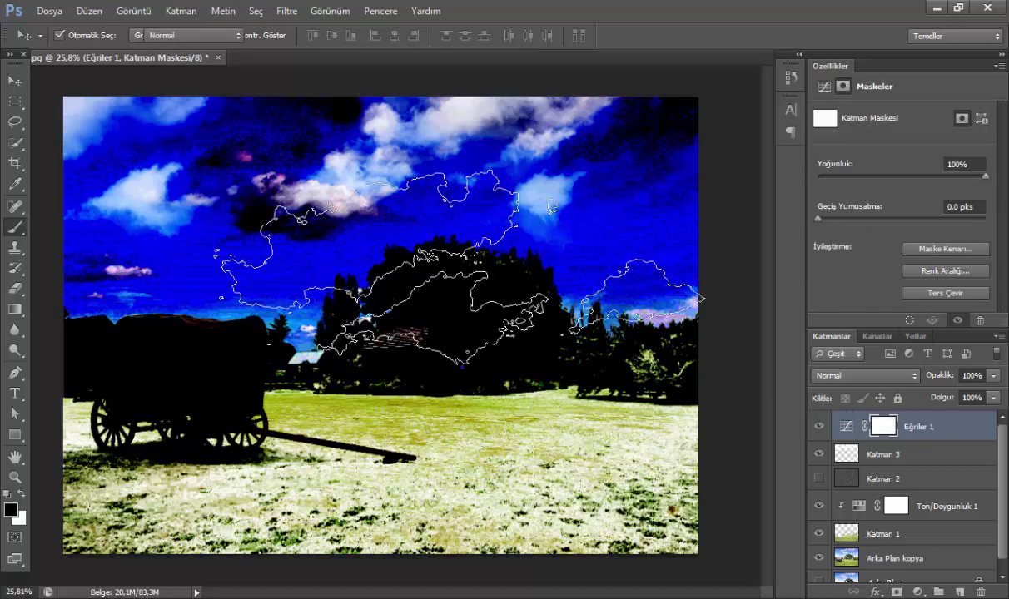
{"action": "right_click", "coordinate": [254, 205]}
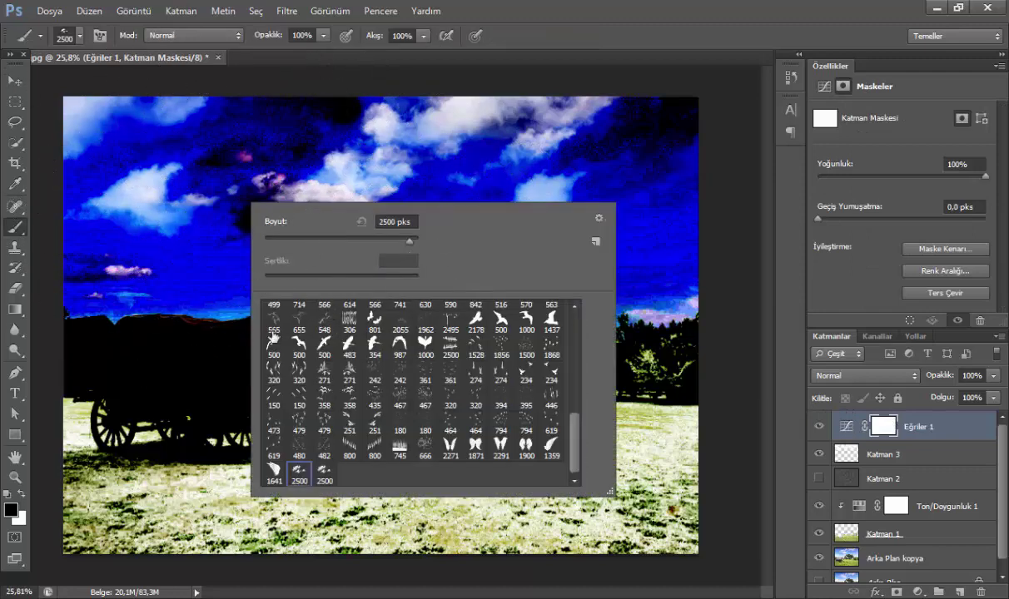
{"action": "scroll", "coordinate": [298, 312], "scroll_direction": "up", "scroll_amount": 3}
{"action": "scroll", "coordinate": [298, 306], "scroll_direction": "up", "scroll_amount": 3}
{"action": "scroll", "coordinate": [295, 299], "scroll_direction": "up", "scroll_amount": 3}
{"action": "scroll", "coordinate": [296, 297], "scroll_direction": "up", "scroll_amount": 3}
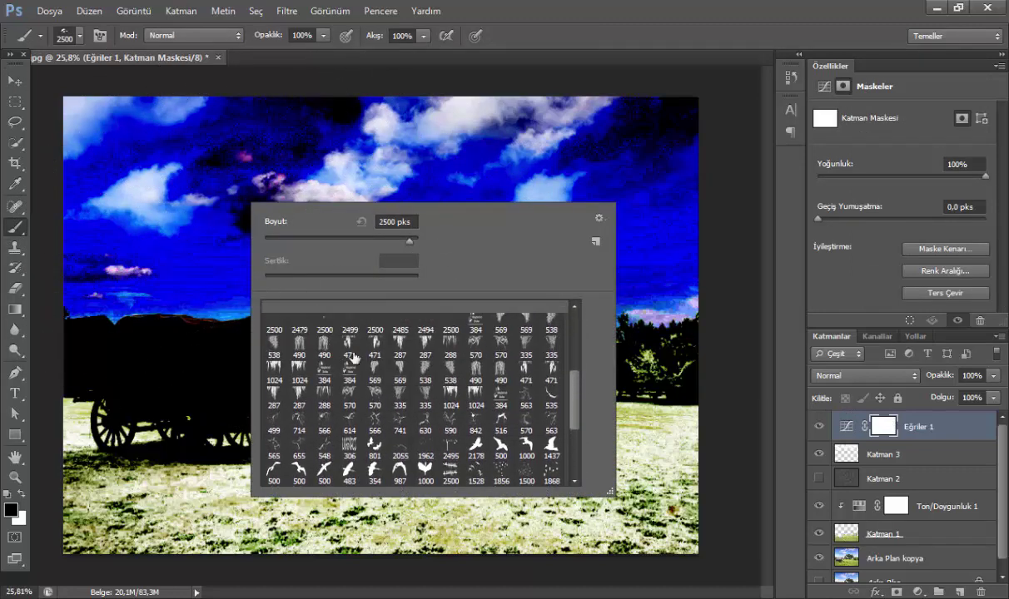
{"action": "scroll", "coordinate": [574, 390], "scroll_direction": "up", "scroll_amount": 3}
{"action": "scroll", "coordinate": [577, 367], "scroll_direction": "up", "scroll_amount": 3}
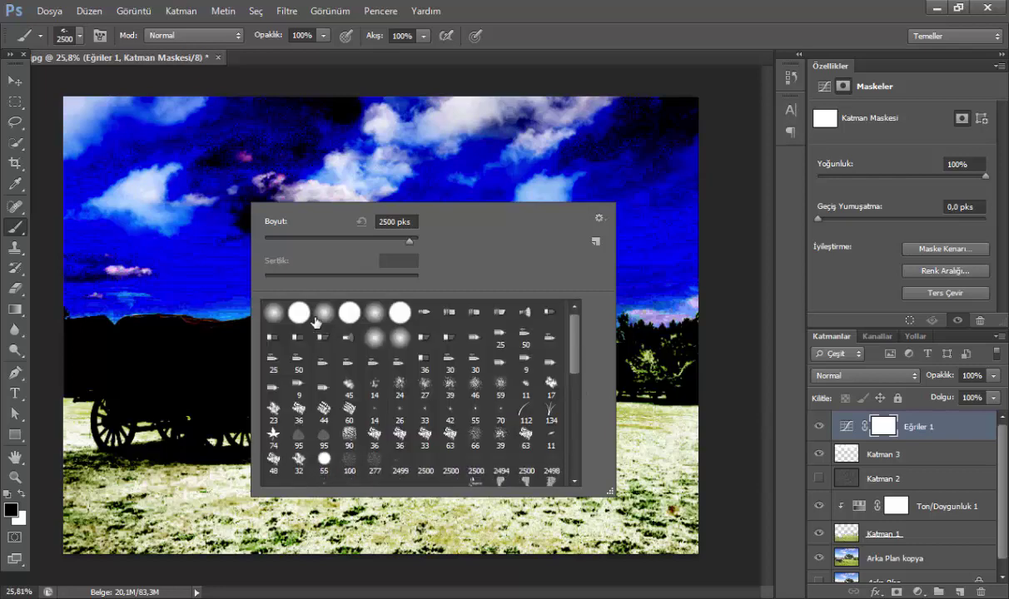
{"action": "left_click", "coordinate": [273, 312]}
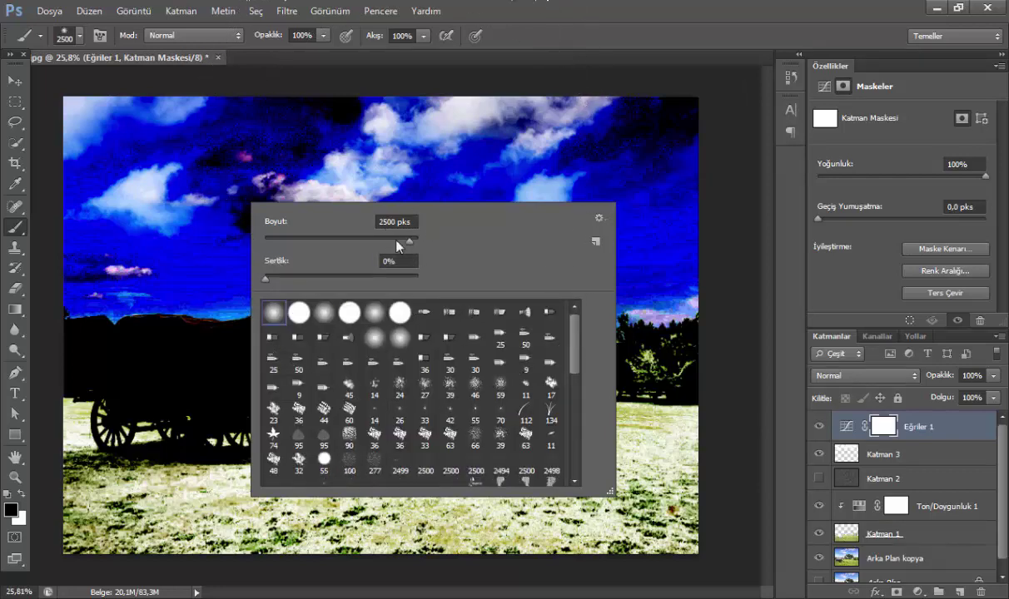
{"action": "left_click_drag", "start_coordinate": [397, 240], "coordinate": [375, 240]}
{"action": "key", "text": "Return"}
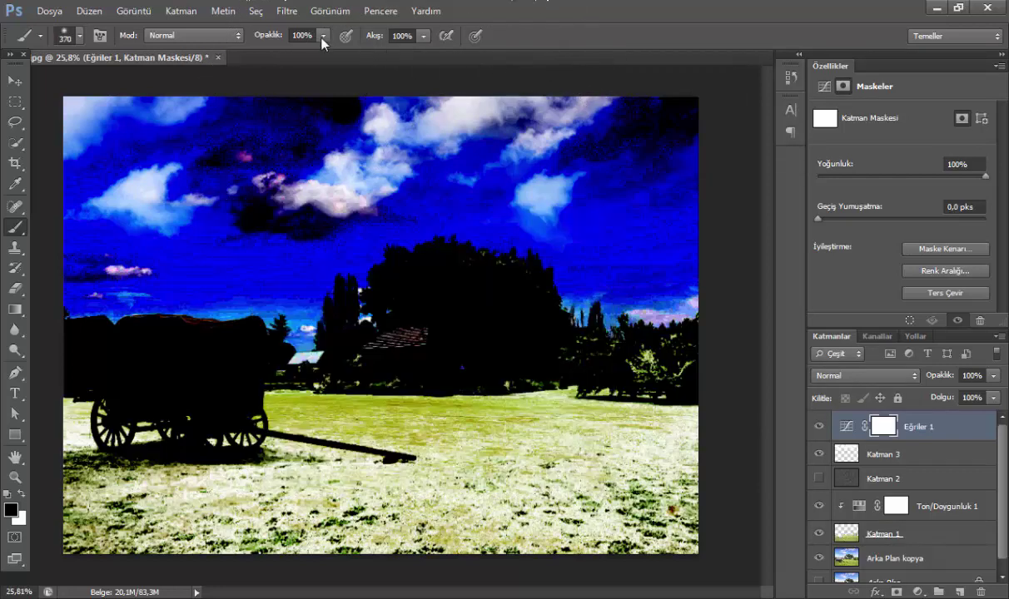
Step: Set brush opacity to 100% and paint black on the Eğriler 1 mask over houses and trees
{"action": "left_click", "coordinate": [322, 38]}
{"action": "left_click_drag", "start_coordinate": [246, 60], "coordinate": [241, 58]}
{"action": "left_click", "coordinate": [319, 38]}
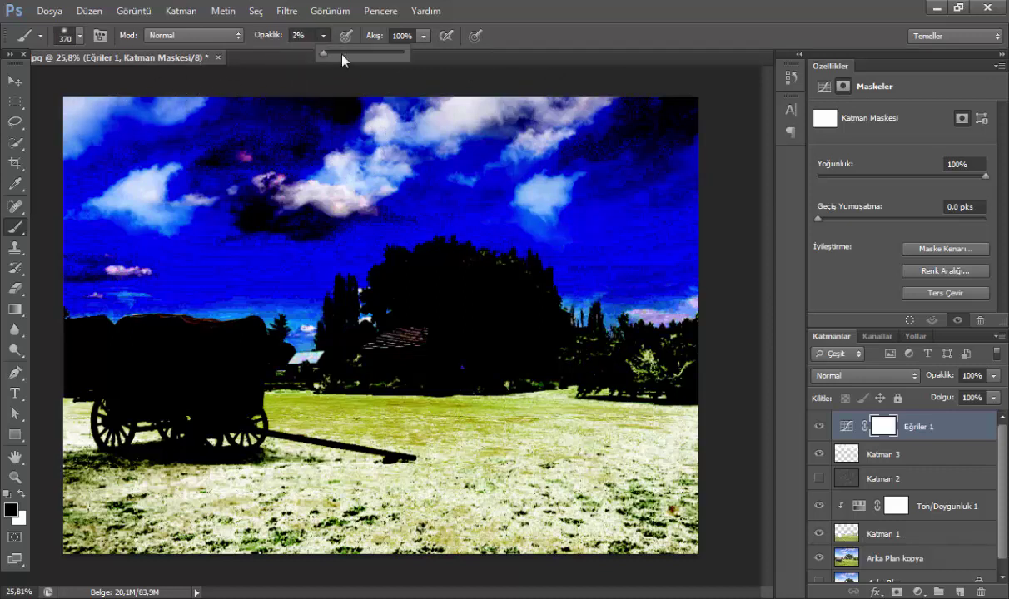
{"action": "left_click", "coordinate": [342, 51]}
{"action": "mouse_move", "coordinate": [310, 129]}
{"action": "left_mouse_down"}
{"action": "mouse_move", "coordinate": [730, 242]}
{"action": "mouse_move", "coordinate": [284, 225]}
{"action": "mouse_move", "coordinate": [122, 127]}
{"action": "mouse_move", "coordinate": [319, 256]}
{"action": "mouse_move", "coordinate": [268, 235]}
{"action": "mouse_move", "coordinate": [284, 335]}
{"action": "mouse_move", "coordinate": [73, 338]}
{"action": "mouse_move", "coordinate": [90, 353]}
{"action": "mouse_move", "coordinate": [162, 383]}
{"action": "mouse_move", "coordinate": [454, 413]}
{"action": "mouse_move", "coordinate": [22, 479]}
{"action": "mouse_move", "coordinate": [466, 500]}
{"action": "left_mouse_up"}
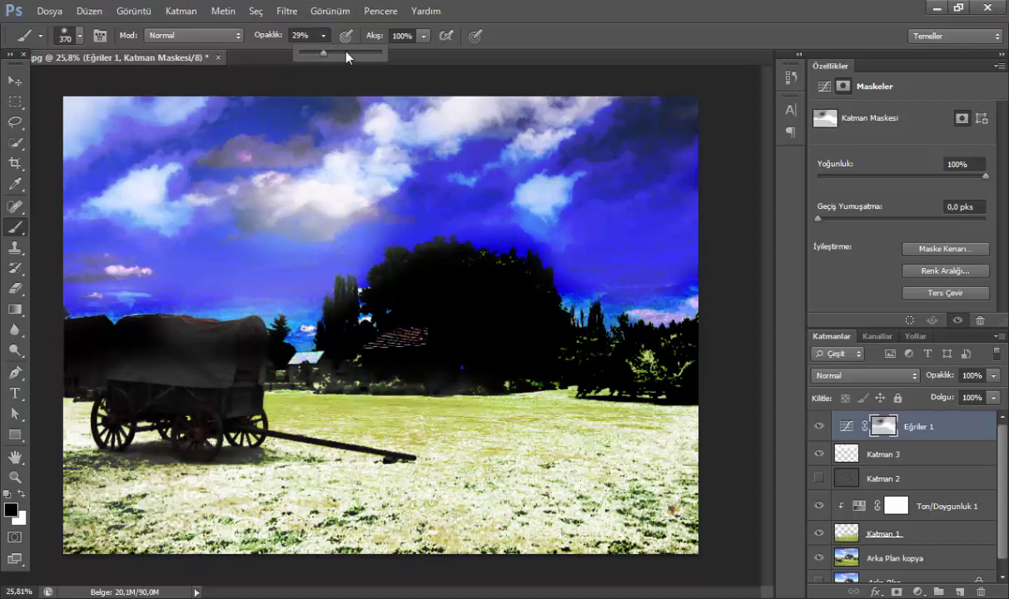
{"action": "left_click_drag", "start_coordinate": [347, 53], "coordinate": [384, 53]}
{"action": "mouse_move", "coordinate": [514, 394]}
{"action": "left_mouse_down"}
{"action": "mouse_move", "coordinate": [487, 333]}
{"action": "mouse_move", "coordinate": [439, 295]}
{"action": "mouse_move", "coordinate": [358, 304]}
{"action": "mouse_move", "coordinate": [557, 373]}
{"action": "mouse_move", "coordinate": [644, 428]}
{"action": "mouse_move", "coordinate": [679, 523]}
{"action": "mouse_move", "coordinate": [383, 500]}
{"action": "mouse_move", "coordinate": [225, 391]}
{"action": "mouse_move", "coordinate": [317, 462]}
{"action": "mouse_move", "coordinate": [210, 535]}
{"action": "mouse_move", "coordinate": [88, 450]}
{"action": "mouse_move", "coordinate": [133, 349]}
{"action": "mouse_move", "coordinate": [183, 333]}
{"action": "mouse_move", "coordinate": [268, 411]}
{"action": "left_mouse_up"}
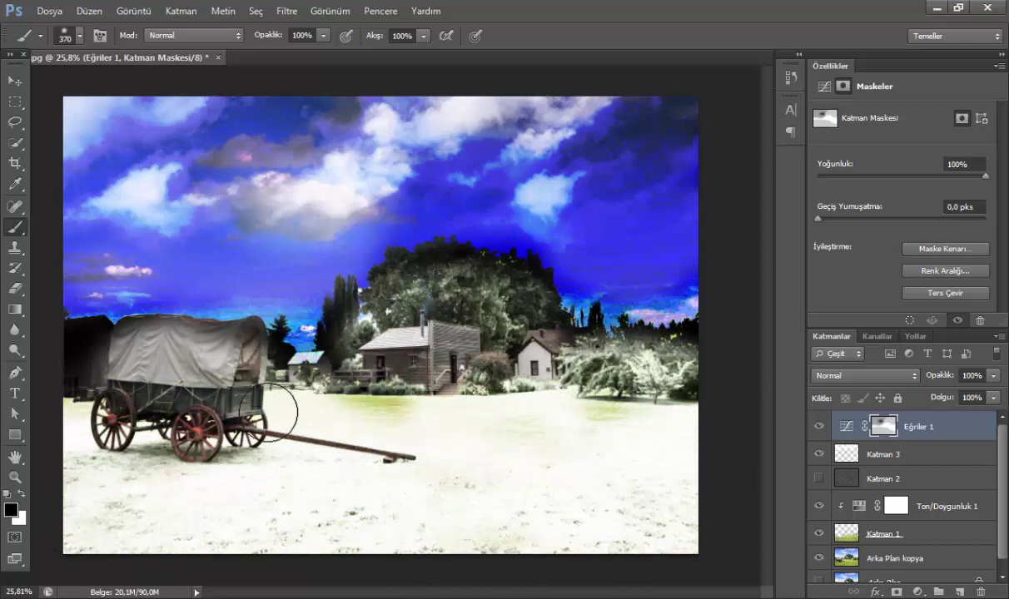
Step: Set Eğriler 1 to 50% opacity and paint white on its mask over the sky
{"action": "left_click", "coordinate": [993, 375]}
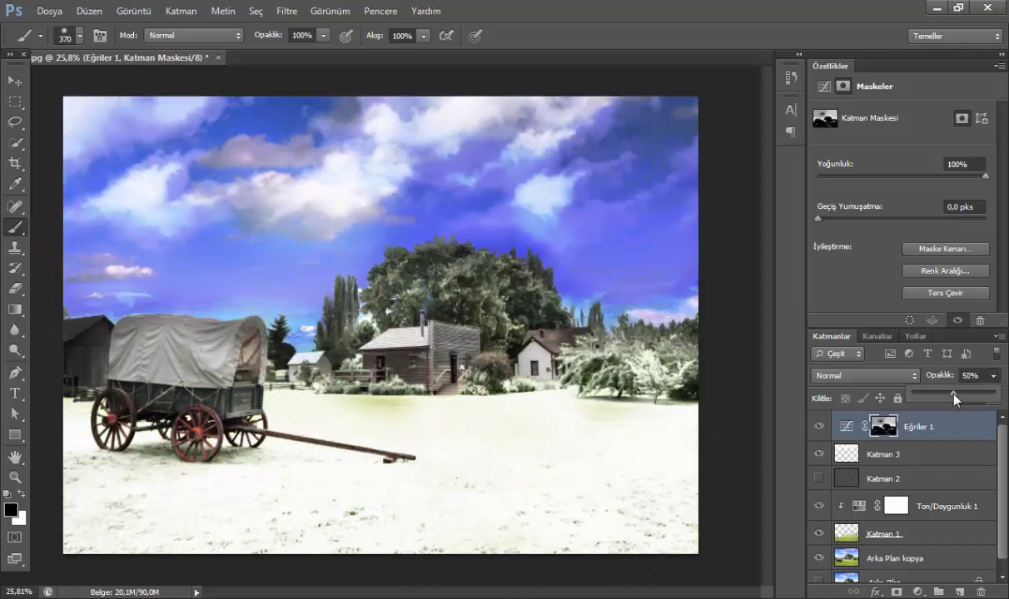
{"action": "key", "text": "x"}
{"action": "mouse_move", "coordinate": [378, 145]}
{"action": "left_mouse_down"}
{"action": "mouse_move", "coordinate": [313, 164]}
{"action": "mouse_move", "coordinate": [232, 106]}
{"action": "mouse_move", "coordinate": [362, 131]}
{"action": "mouse_move", "coordinate": [315, 191]}
{"action": "left_mouse_up"}
Step: Refine the mask on the top clouds, right sky and wagon wheels, then toggle Eğriler 1 to compare
{"action": "key", "text": "x"}
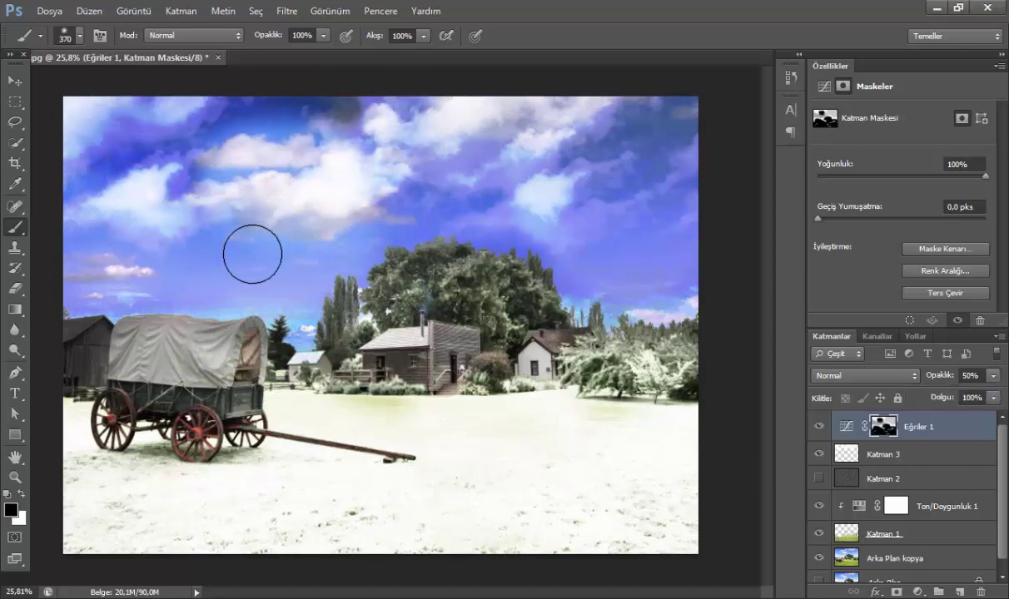
{"action": "key", "text": "x"}
{"action": "mouse_move", "coordinate": [252, 253]}
{"action": "left_mouse_down"}
{"action": "mouse_move", "coordinate": [109, 281]}
{"action": "mouse_move", "coordinate": [133, 265]}
{"action": "mouse_move", "coordinate": [286, 281]}
{"action": "mouse_move", "coordinate": [140, 236]}
{"action": "mouse_move", "coordinate": [83, 146]}
{"action": "mouse_move", "coordinate": [225, 264]}
{"action": "left_mouse_up"}
{"action": "mouse_move", "coordinate": [595, 173]}
{"action": "left_mouse_down"}
{"action": "mouse_move", "coordinate": [658, 125]}
{"action": "mouse_move", "coordinate": [629, 196]}
{"action": "mouse_move", "coordinate": [704, 267]}
{"action": "mouse_move", "coordinate": [698, 293]}
{"action": "mouse_move", "coordinate": [716, 333]}
{"action": "mouse_move", "coordinate": [705, 350]}
{"action": "mouse_move", "coordinate": [635, 357]}
{"action": "left_mouse_up"}
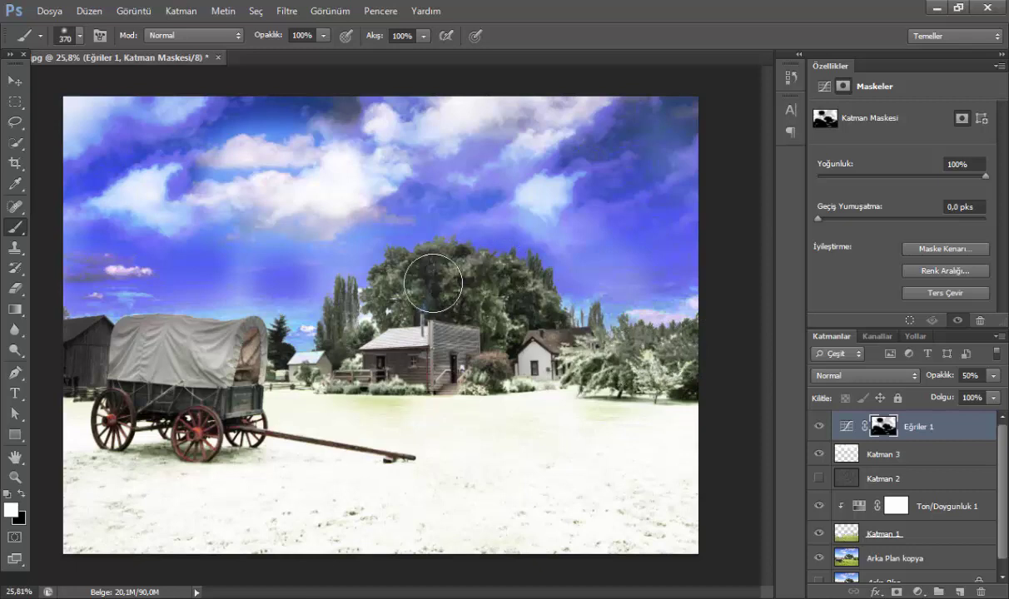
{"action": "mouse_move", "coordinate": [164, 450]}
{"action": "left_mouse_down"}
{"action": "mouse_move", "coordinate": [171, 425]}
{"action": "mouse_move", "coordinate": [225, 466]}
{"action": "mouse_move", "coordinate": [234, 453]}
{"action": "left_mouse_up"}
{"action": "key", "text": "x"}
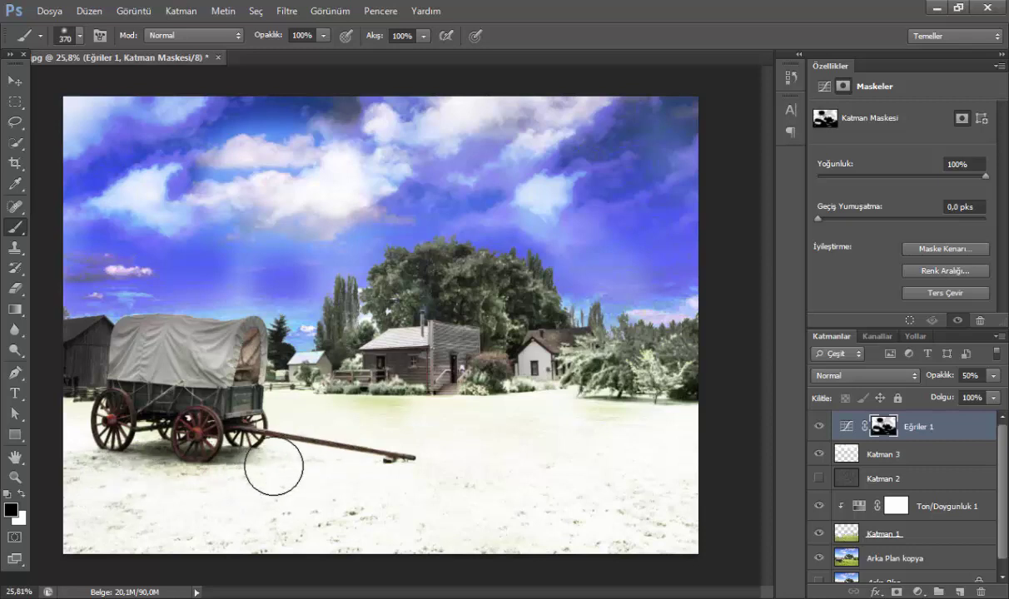
{"action": "left_click", "coordinate": [820, 428]}
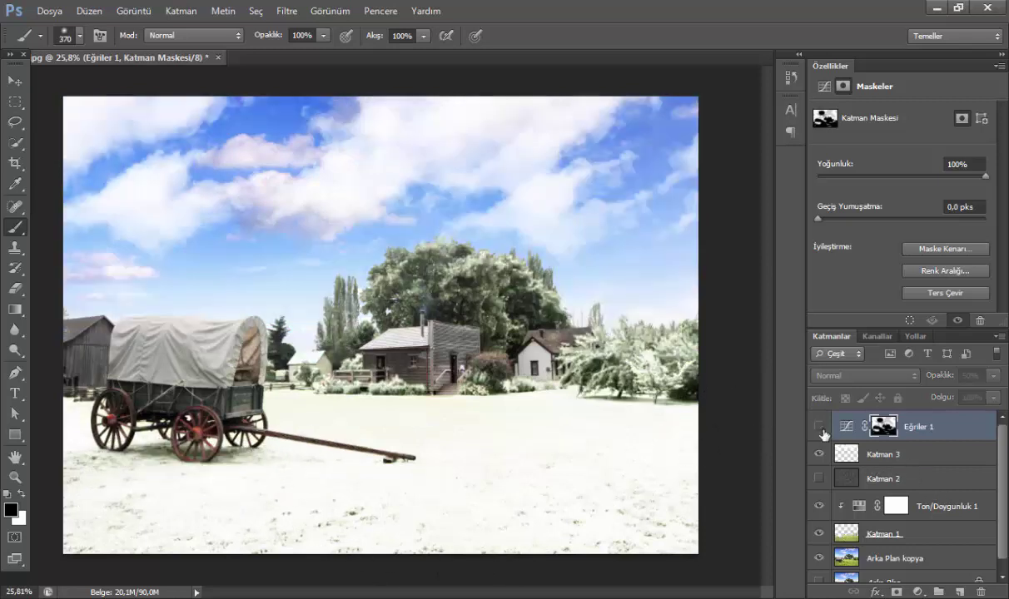
{"action": "left_click", "coordinate": [820, 428]}
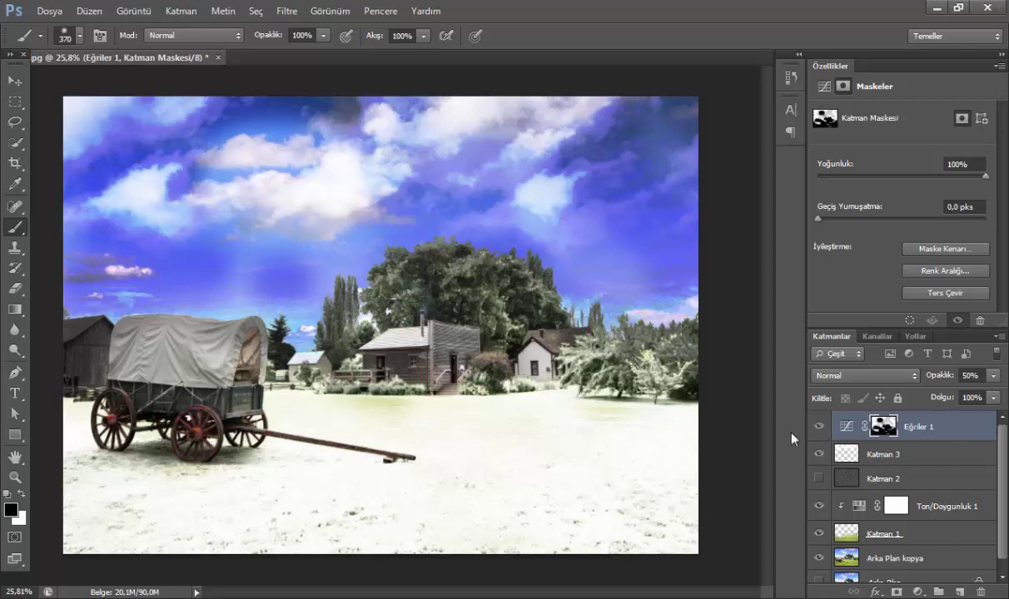
Step: Fit the image to the window using the Zoom tool
{"action": "key", "text": "z"}
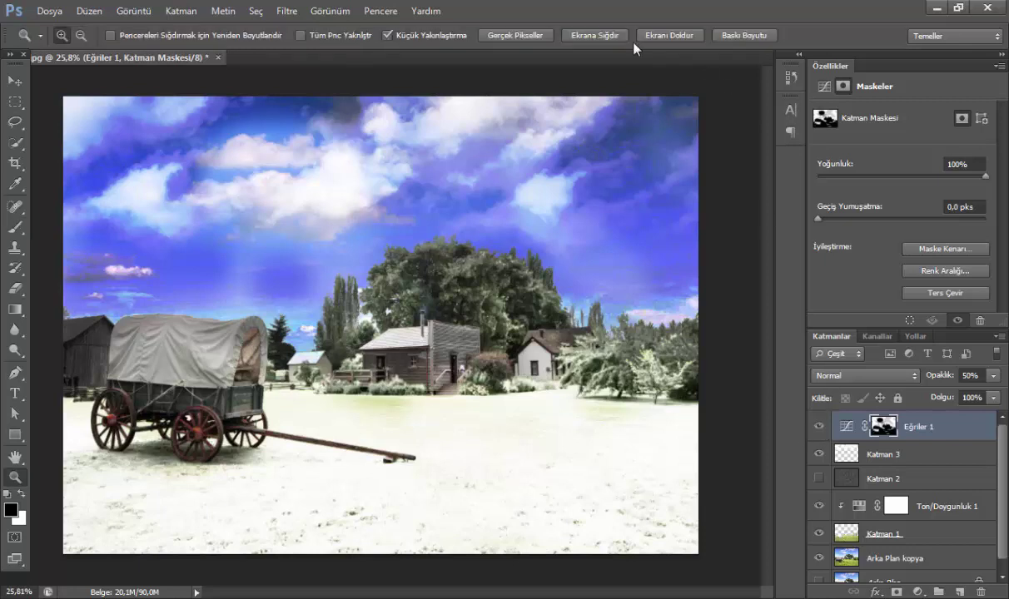
{"action": "left_click", "coordinate": [618, 37]}
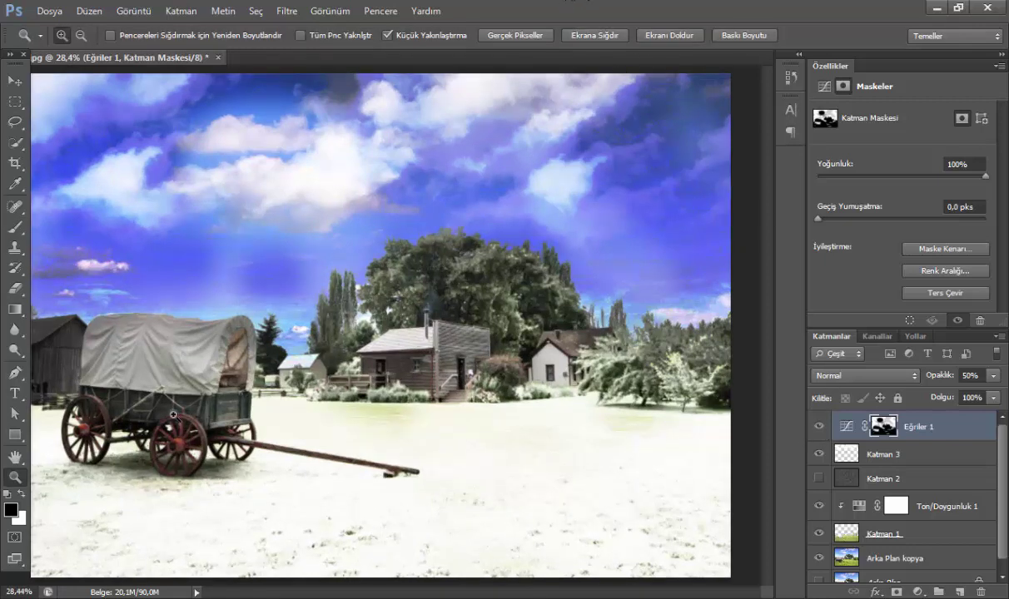
{"action": "key", "text": "b"}
{"action": "key", "text": "z"}
{"action": "key", "text": "alt"}
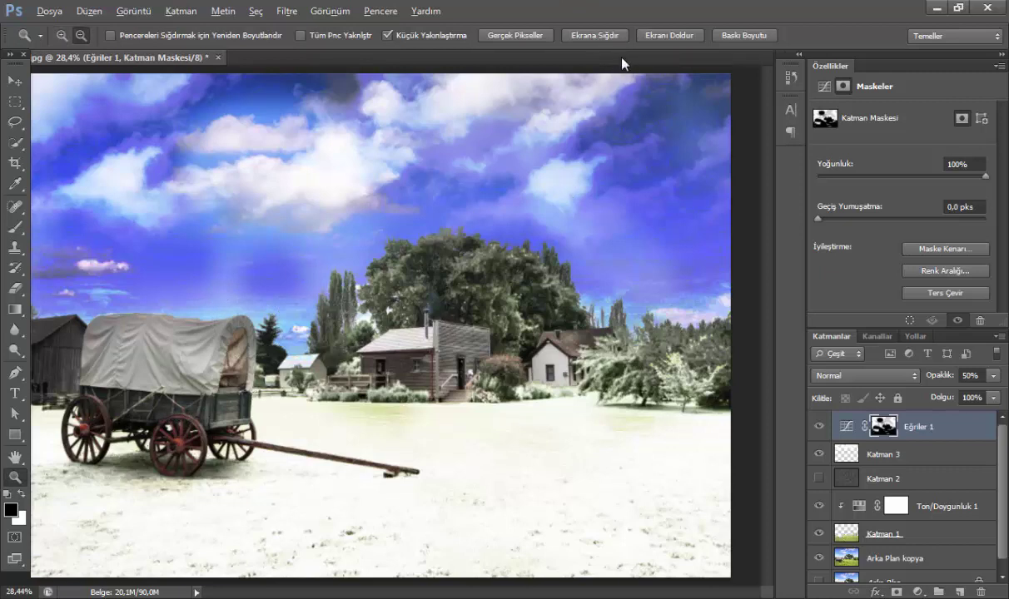
{"action": "left_click", "coordinate": [606, 36]}
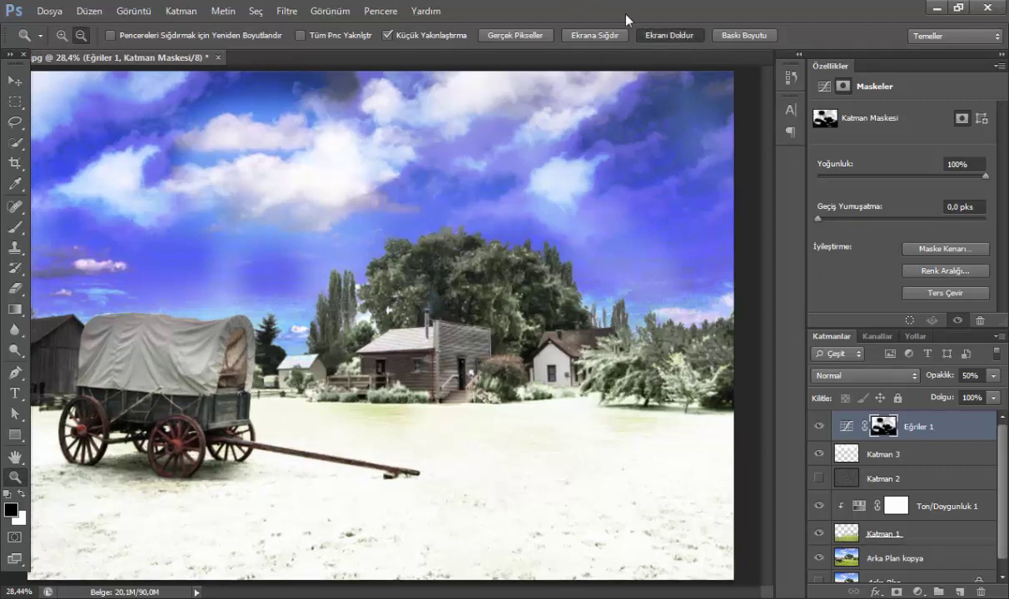
{"action": "left_click", "coordinate": [602, 40]}
{"action": "key", "text": "b"}
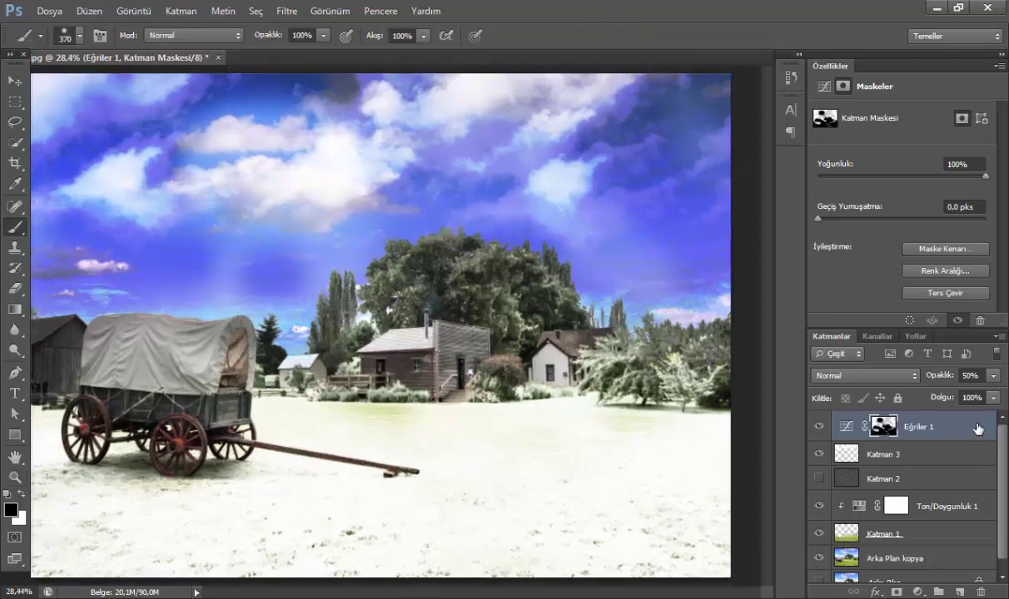
Step: Lower Eğriler 1 opacity to 36% and zoom out to view the whole image
{"action": "left_click", "coordinate": [995, 376]}
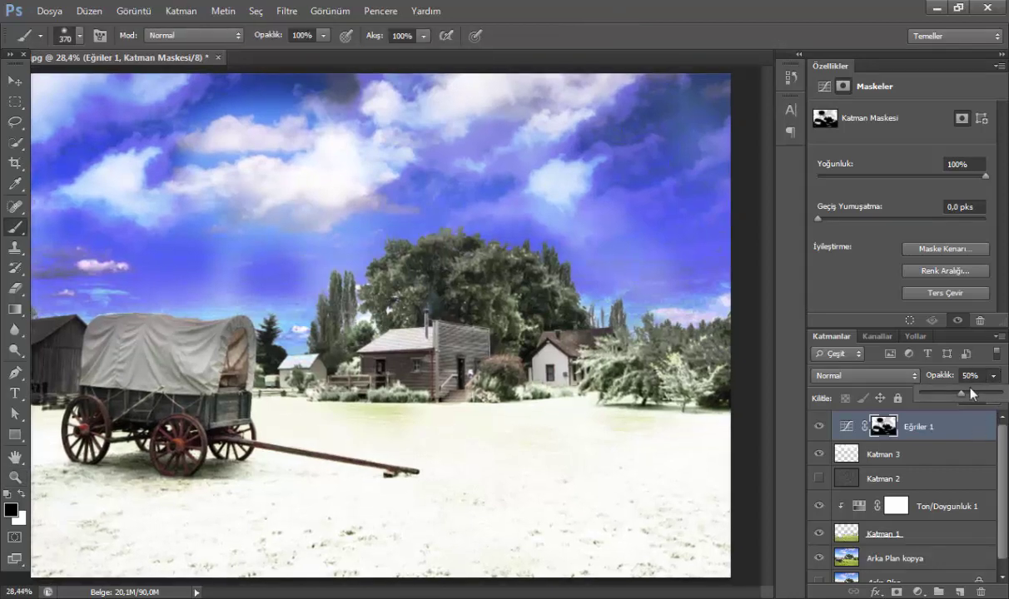
{"action": "left_click_drag", "start_coordinate": [966, 396], "coordinate": [948, 401]}
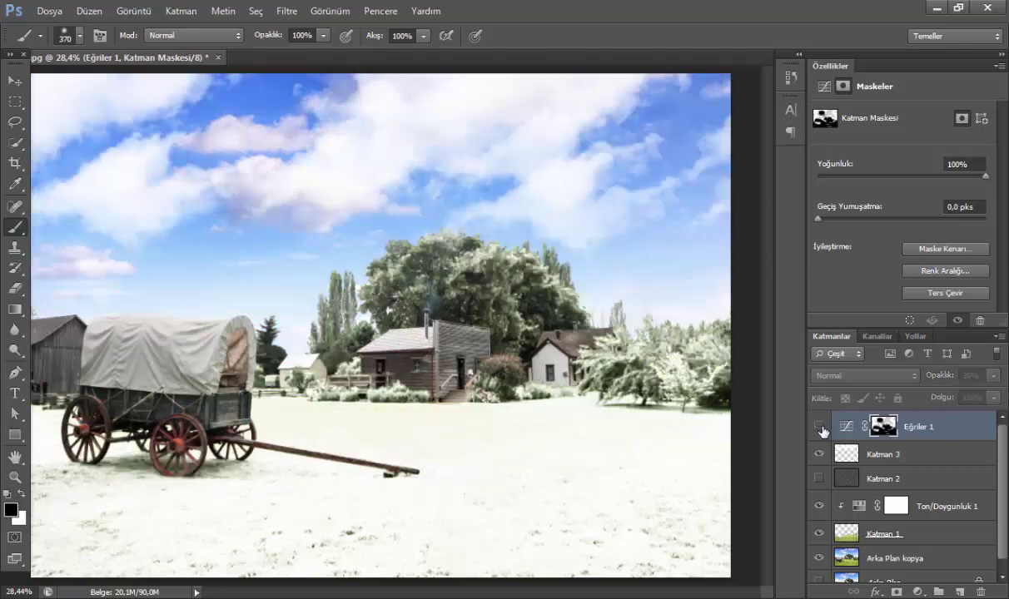
{"action": "key", "text": "z"}
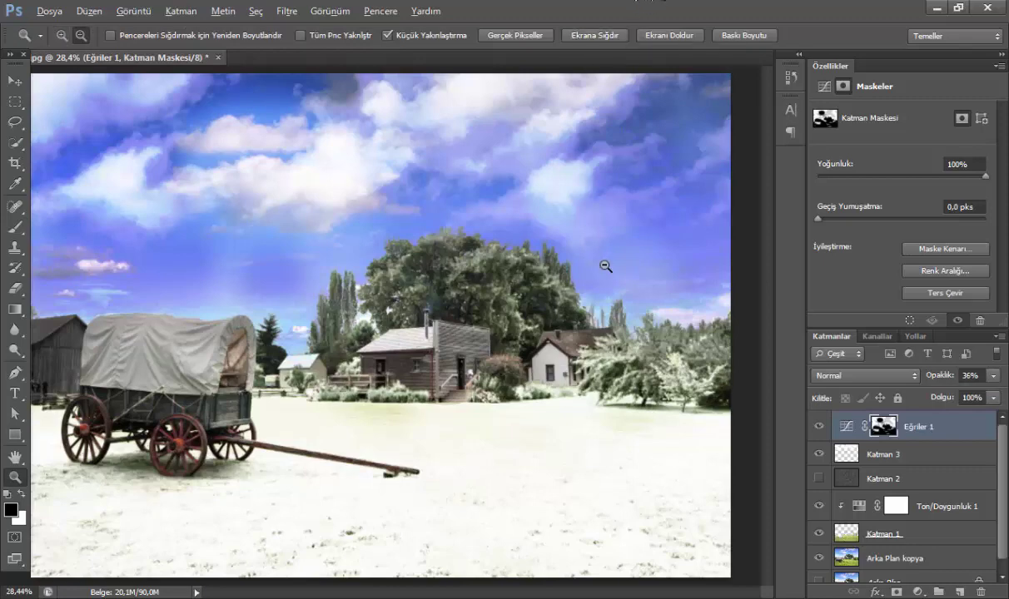
{"action": "mouse_move", "coordinate": [604, 266]}
{"action": "left_mouse_down"}
{"action": "mouse_move", "coordinate": [439, 331]}
{"action": "mouse_move", "coordinate": [430, 305]}
{"action": "left_mouse_up"}
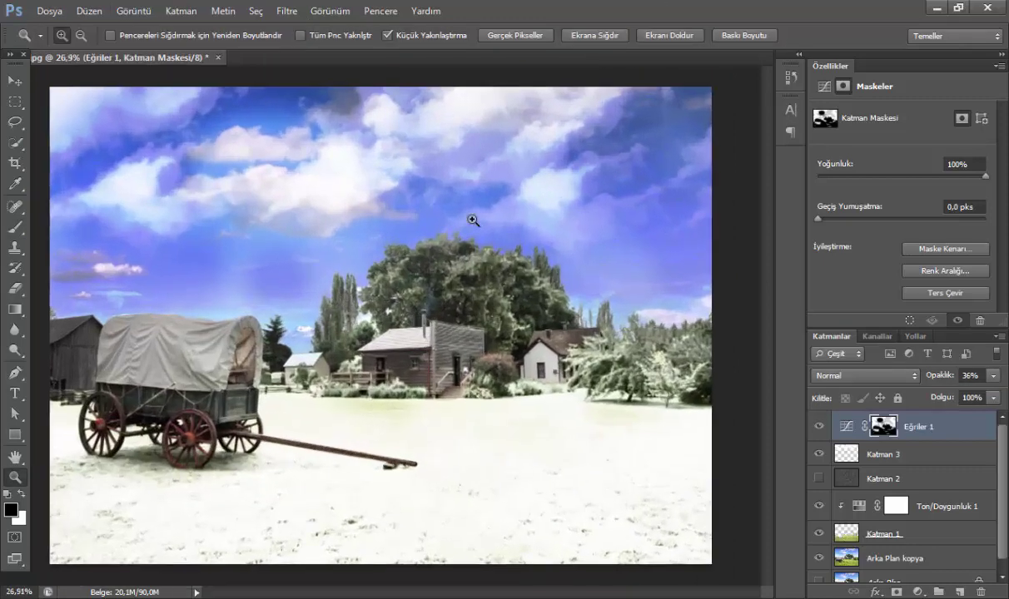